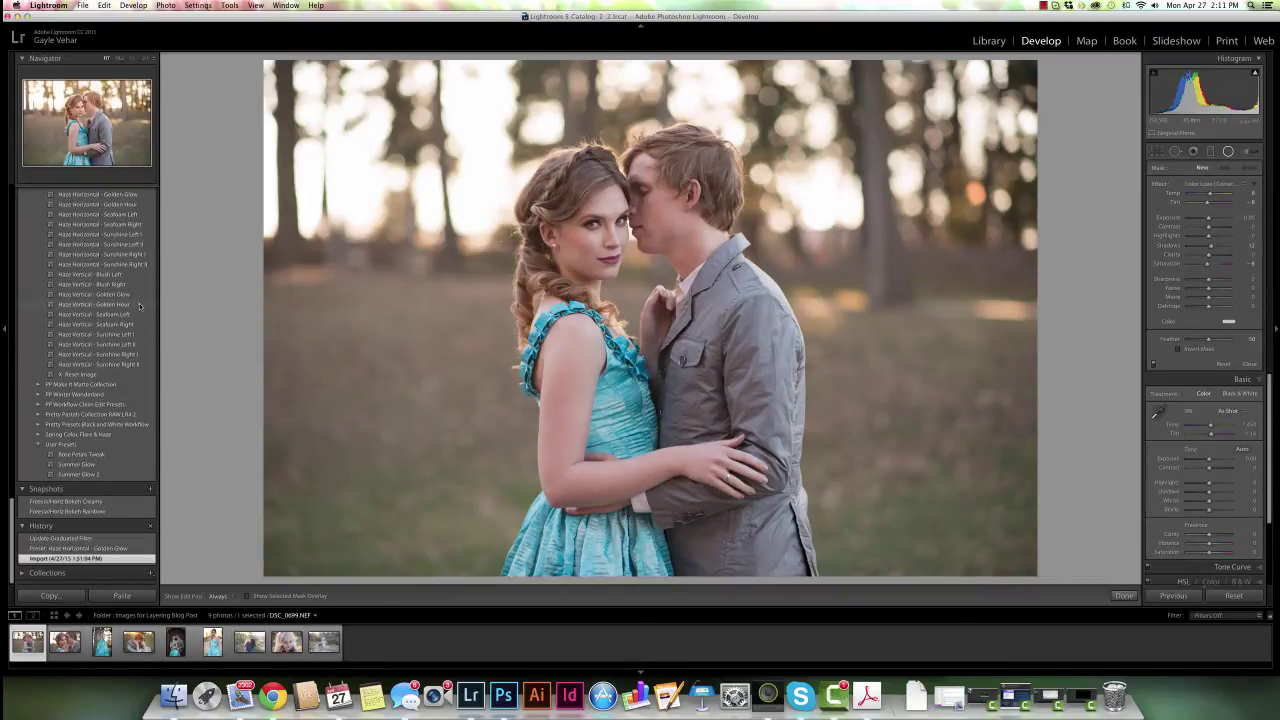
Apply the All in One | Freesia preset from PP Color Luxe Presets to the couple photo.
scroll(127, 300, up, 10)
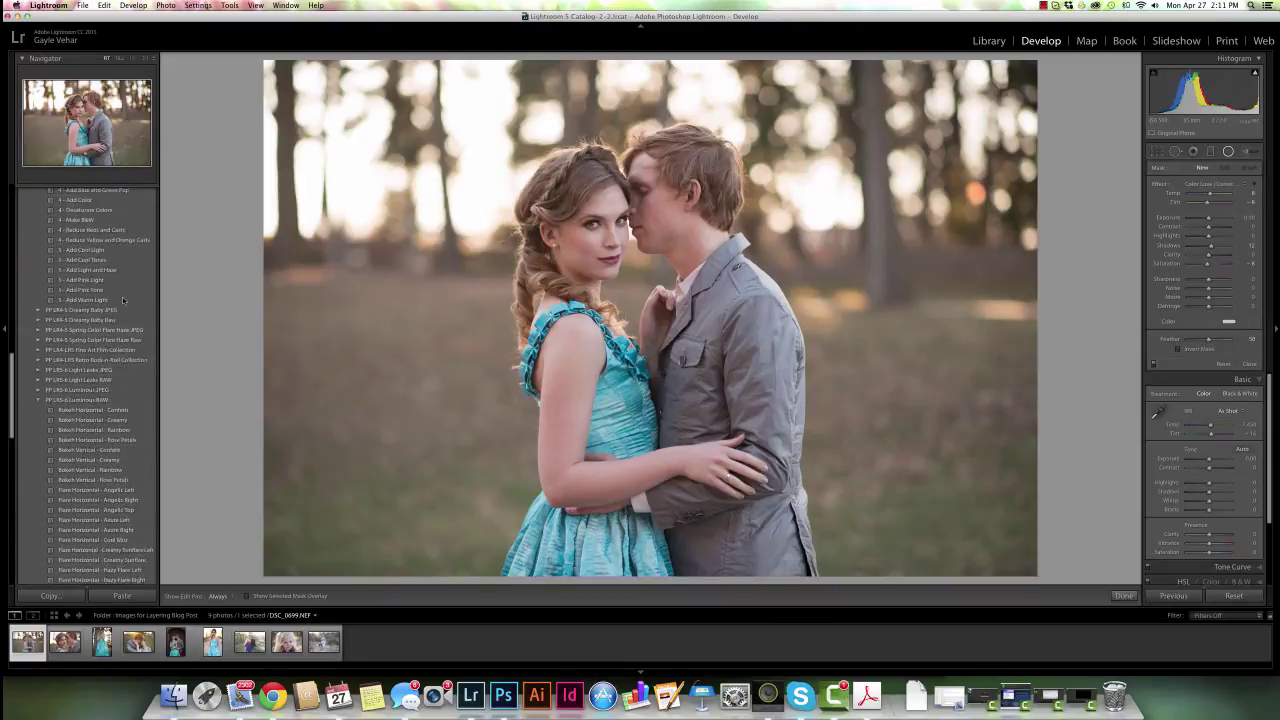
scroll(124, 300, up, 8)
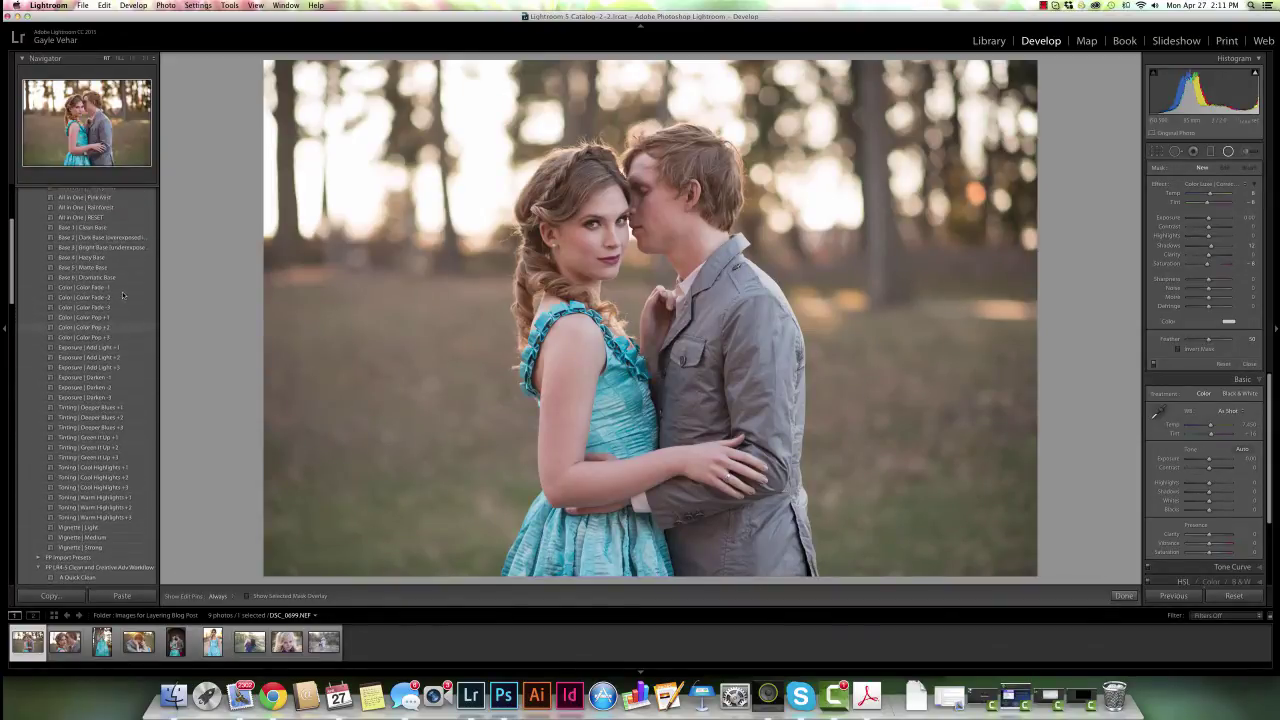
scroll(121, 297, down, 1)
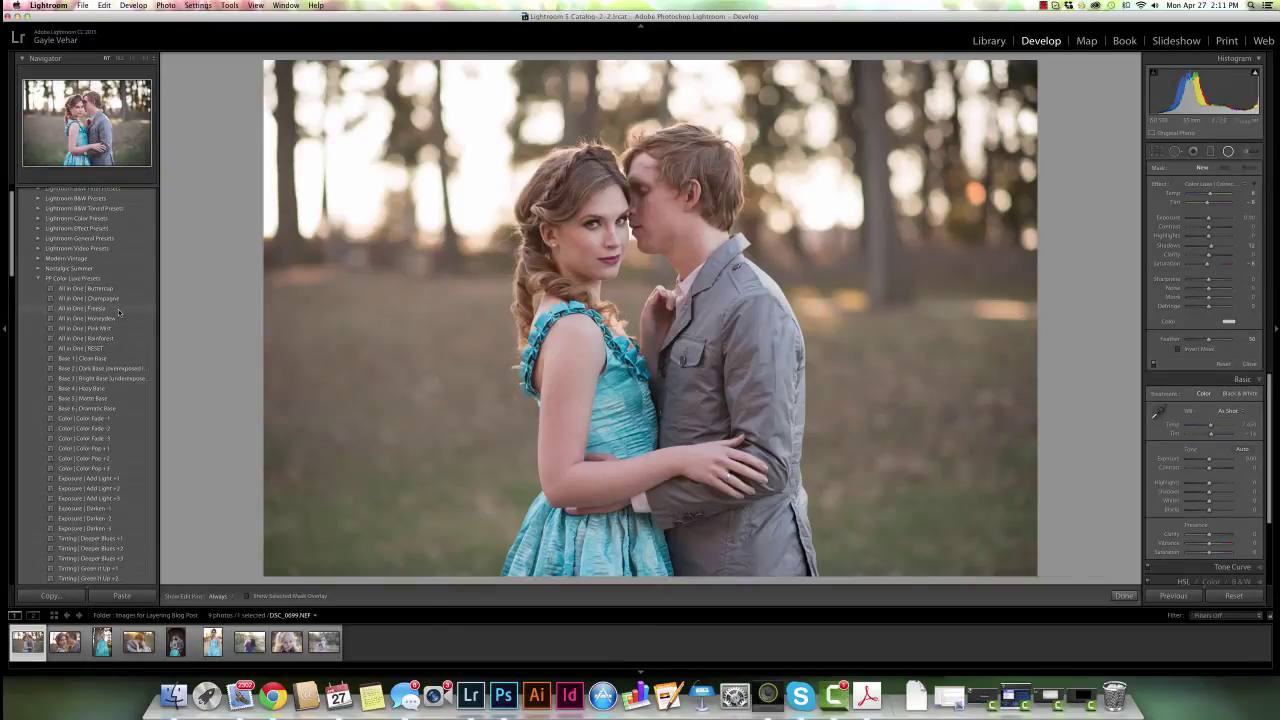
click(113, 310)
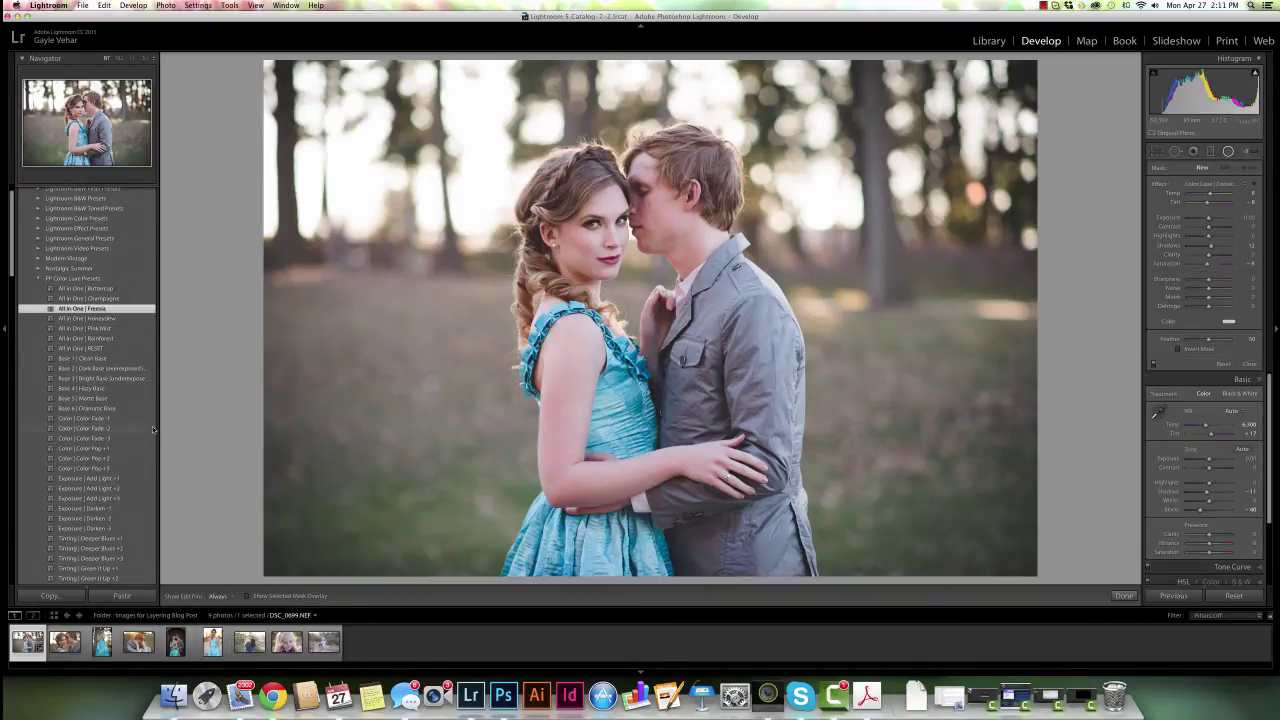
Layer the Luminous RAW preset Bokeh Horizontal - Rainbow over the couple photo.
scroll(150, 430, down, 3)
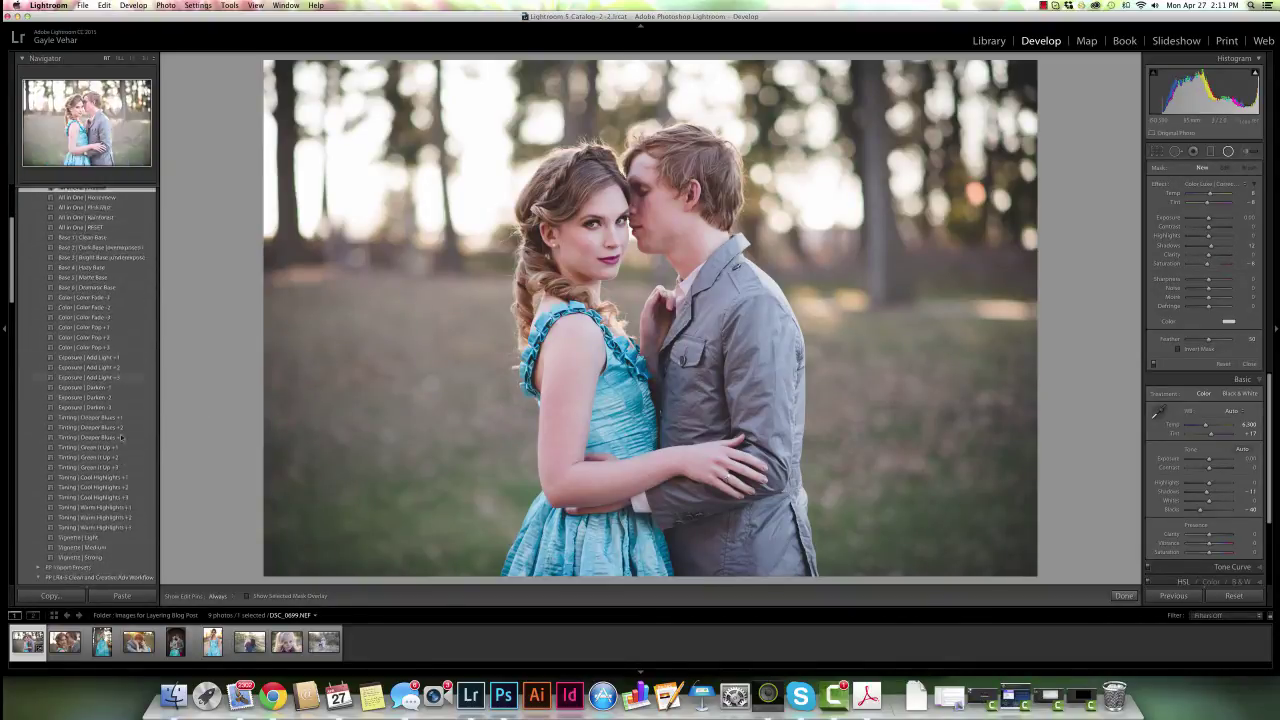
scroll(121, 437, down, 10)
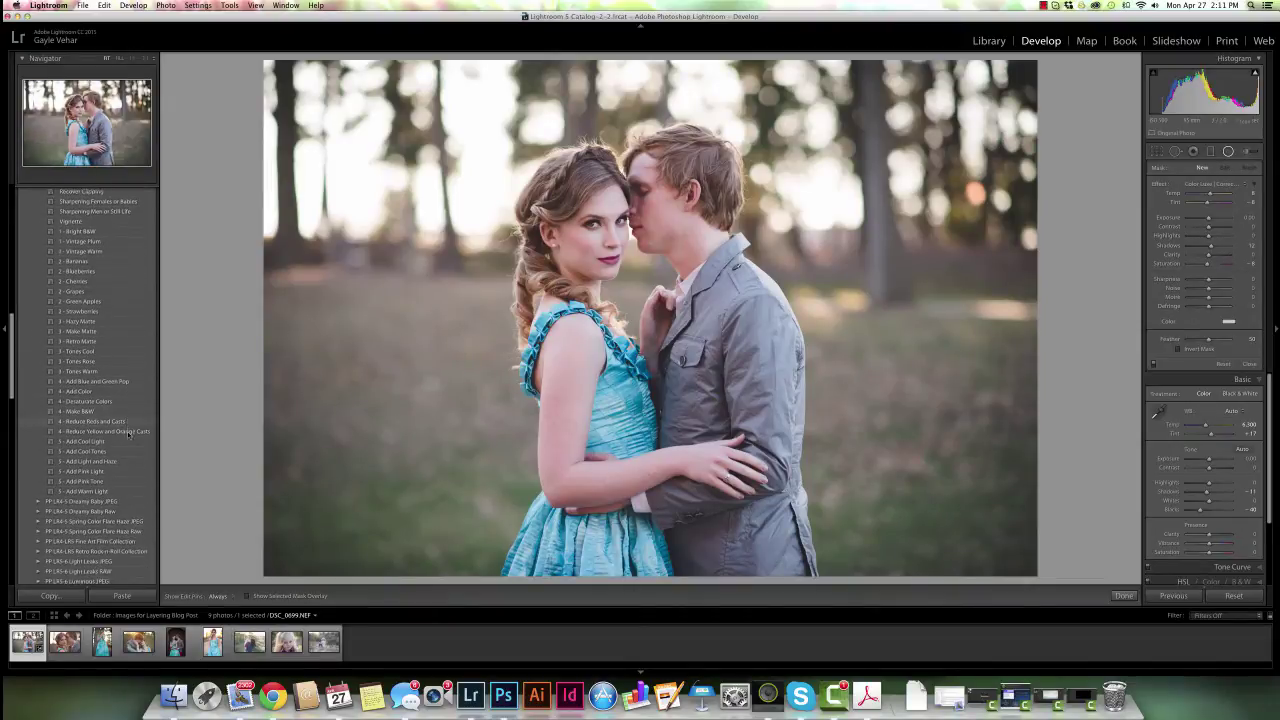
scroll(128, 433, down, 2)
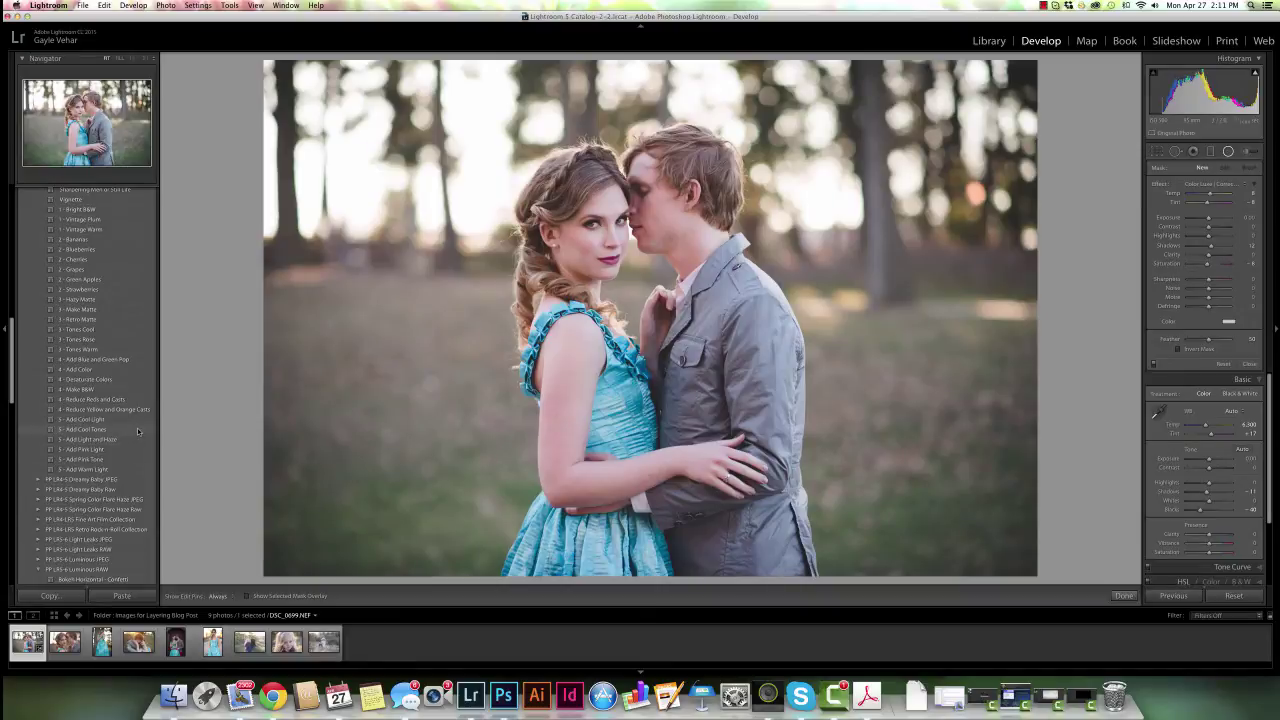
scroll(135, 436, down, 5)
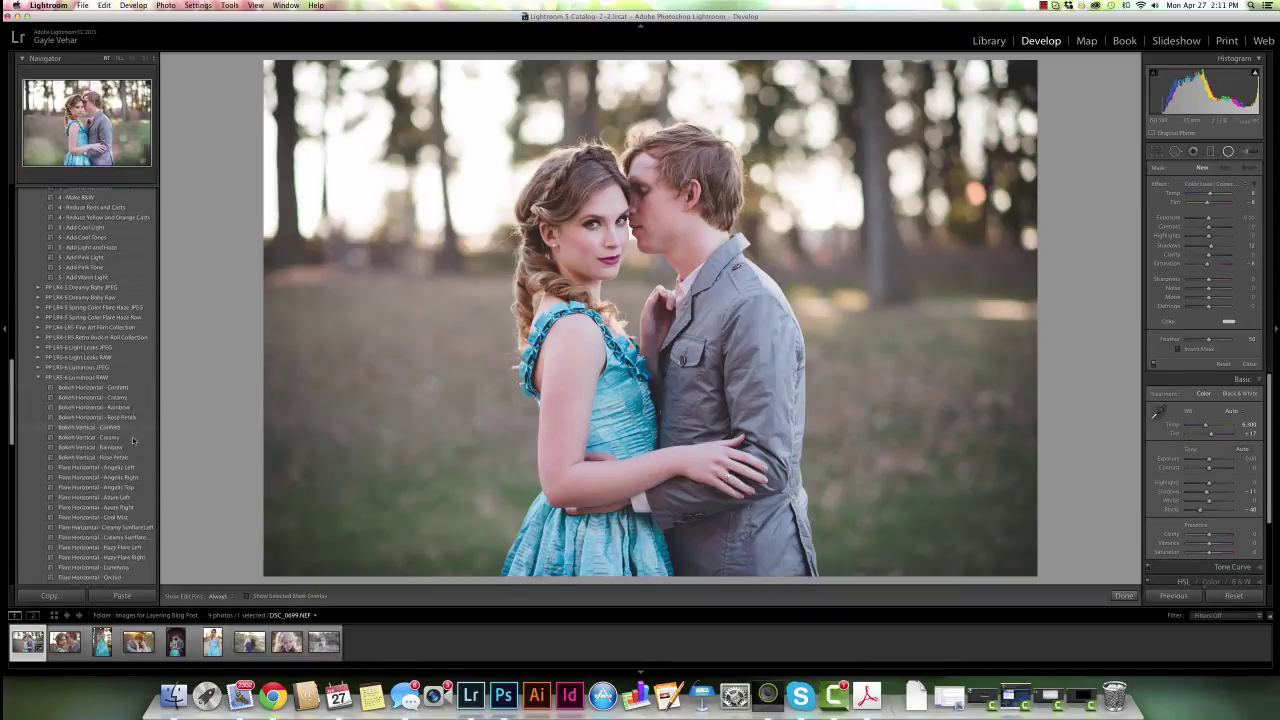
scroll(133, 440, down, 4)
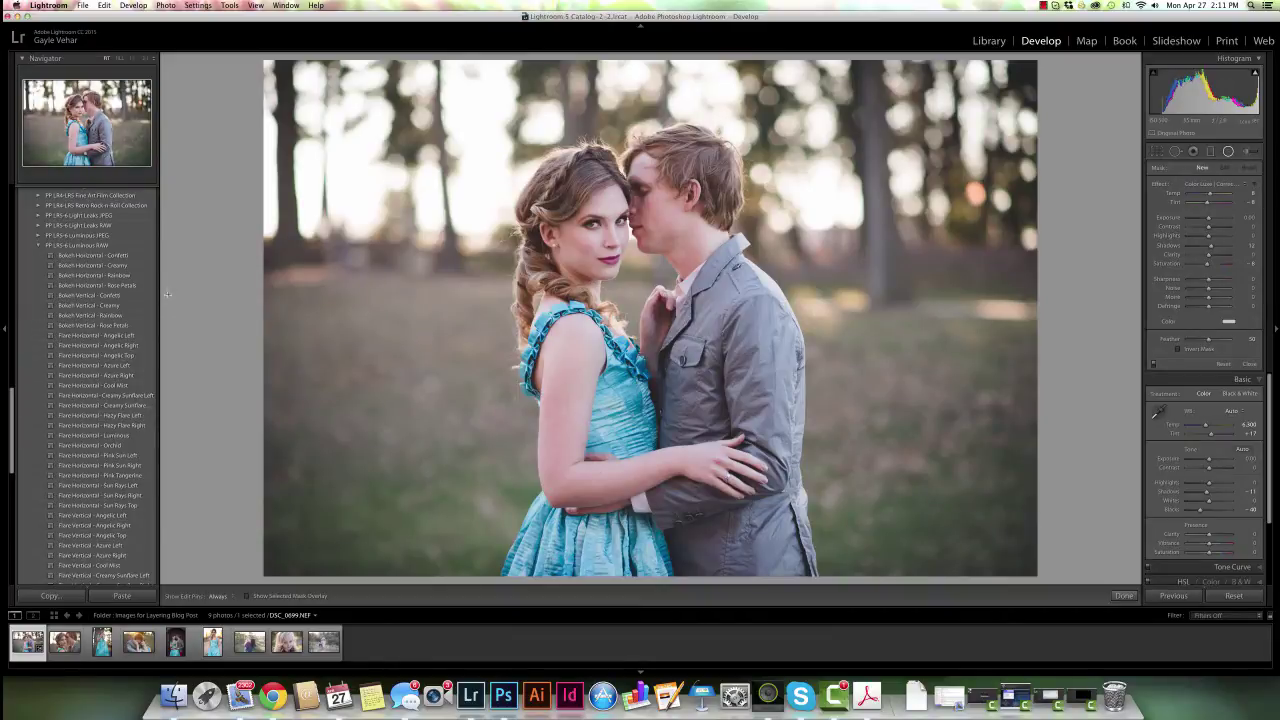
click(121, 276)
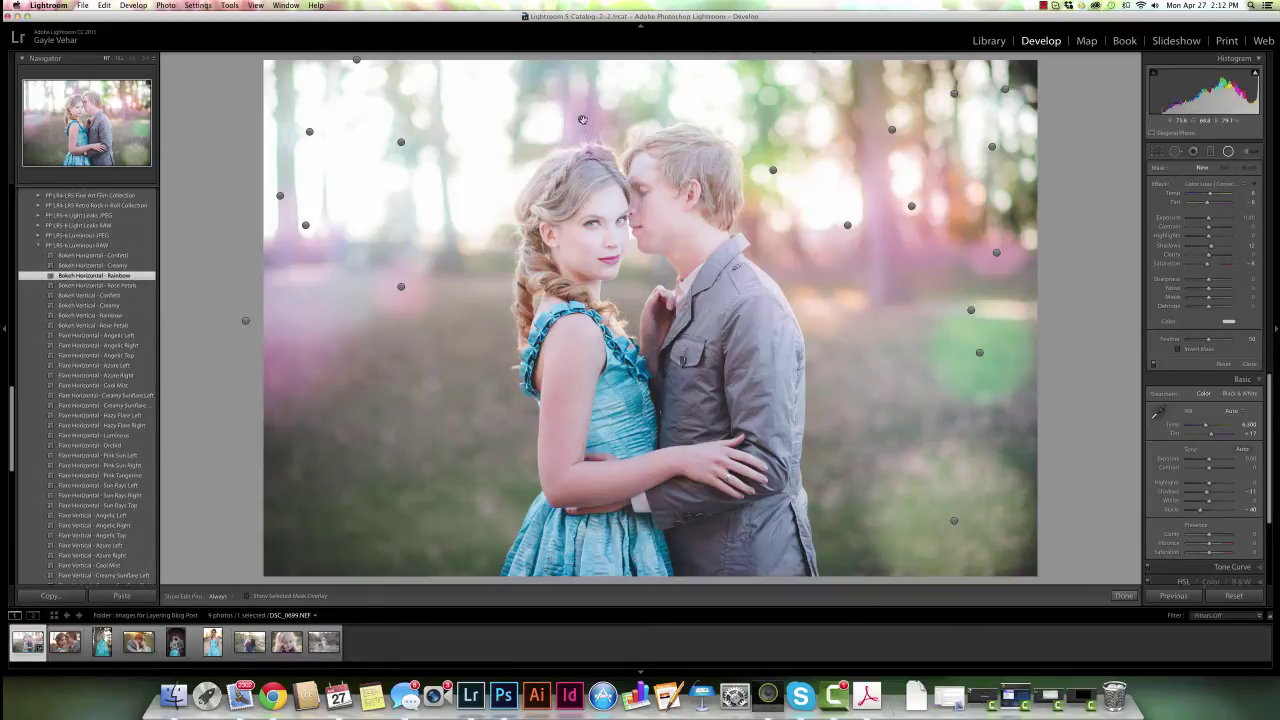
Reposition the purple bokeh radial filter above the woman's head so it sits up and to the left, clear of her hair.
click(581, 118)
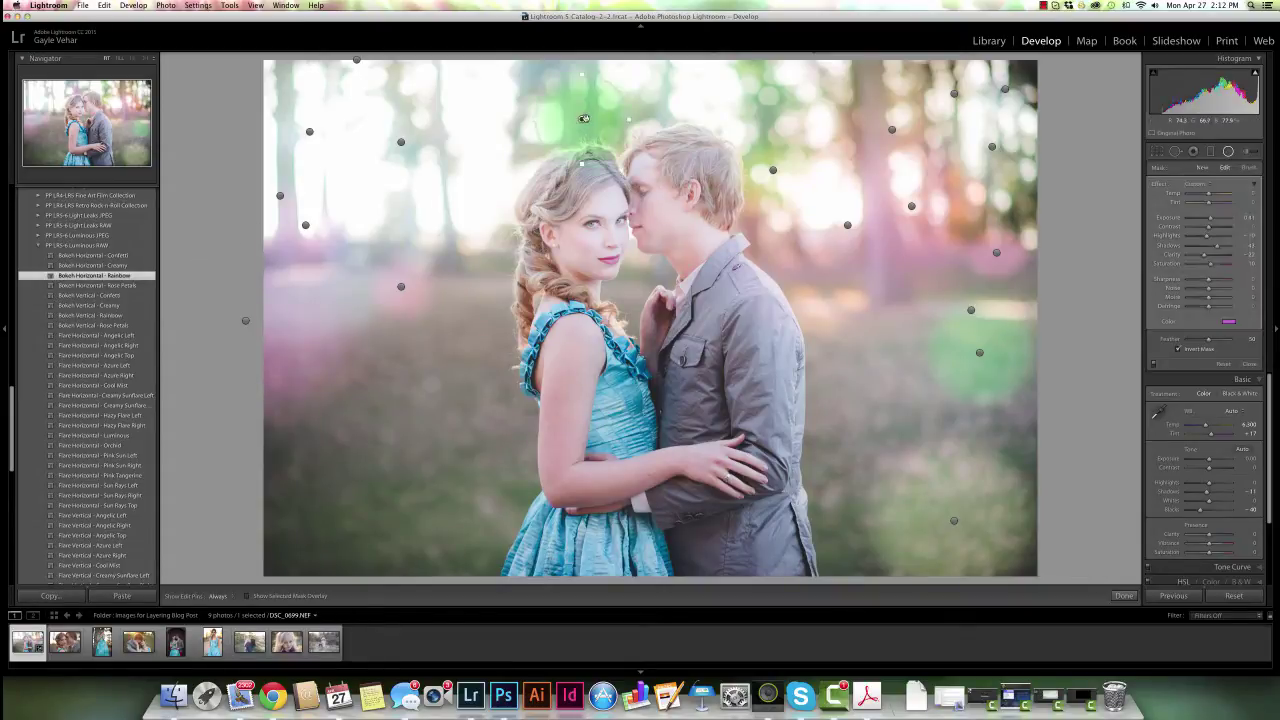
mouse_move(579, 118)
mouse_down()
mouse_move(531, 108)
mouse_move(577, 133)
mouse_up()
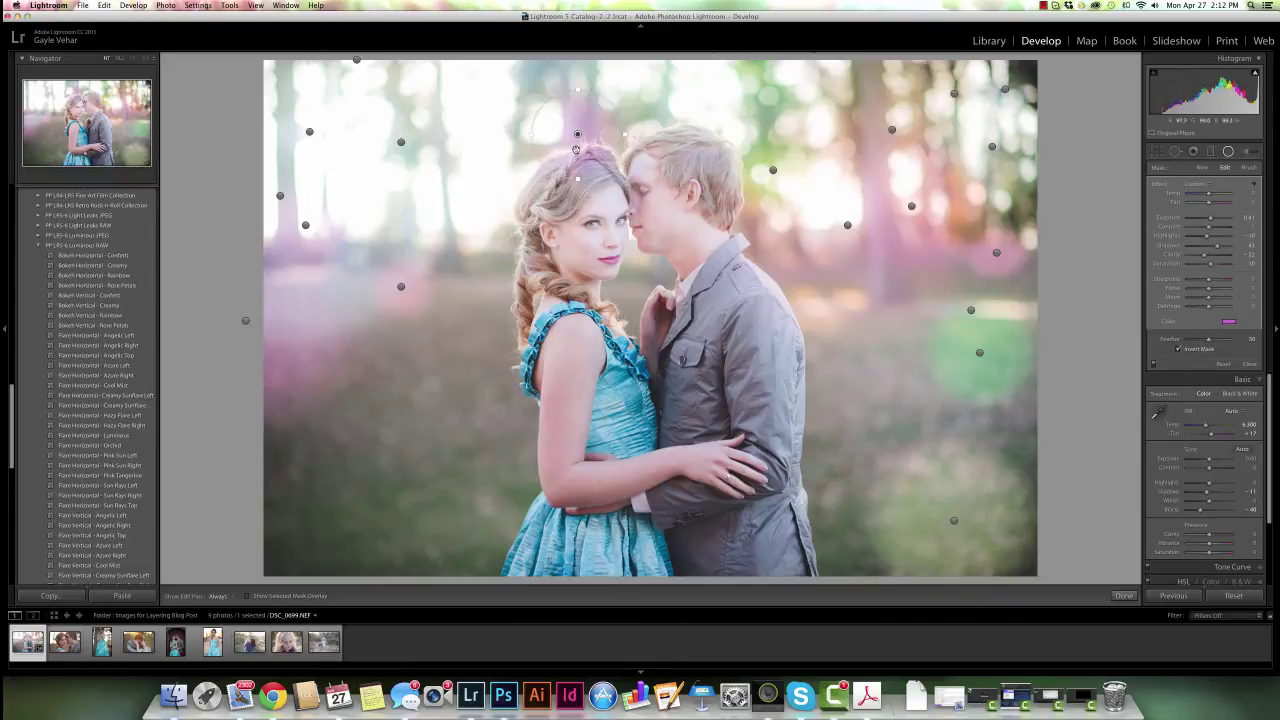
click(1228, 151)
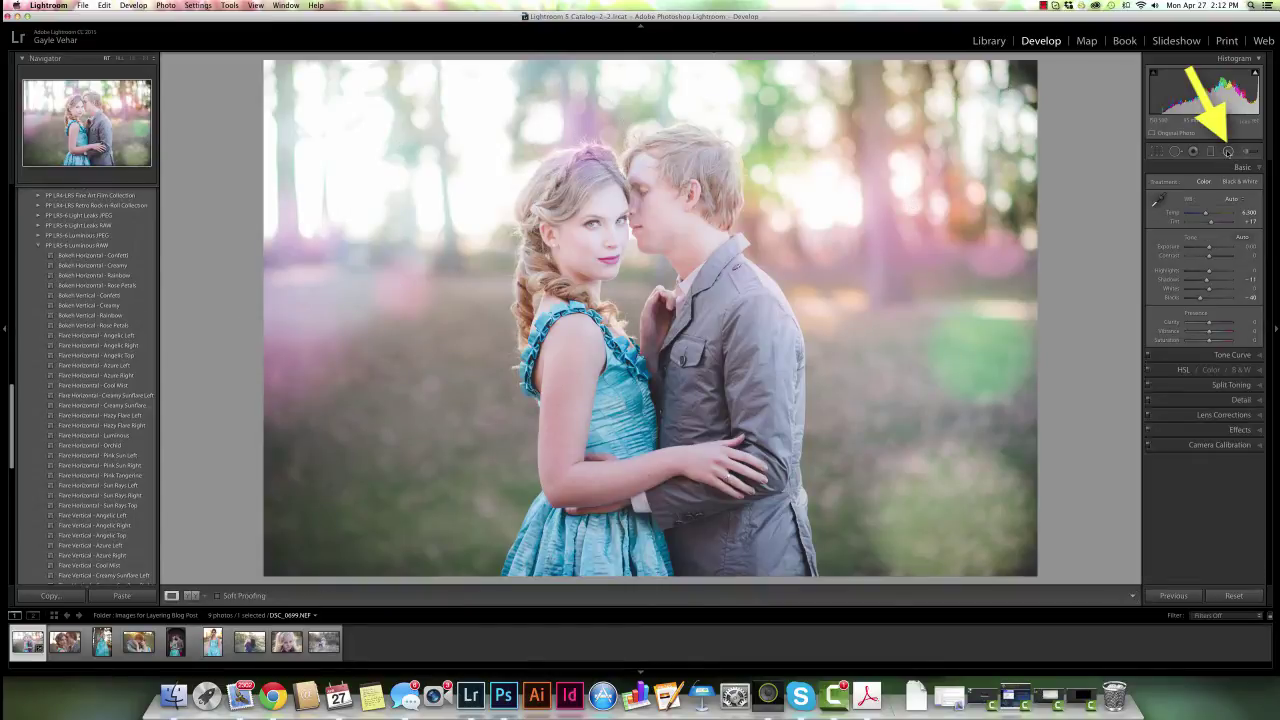
click(1228, 151)
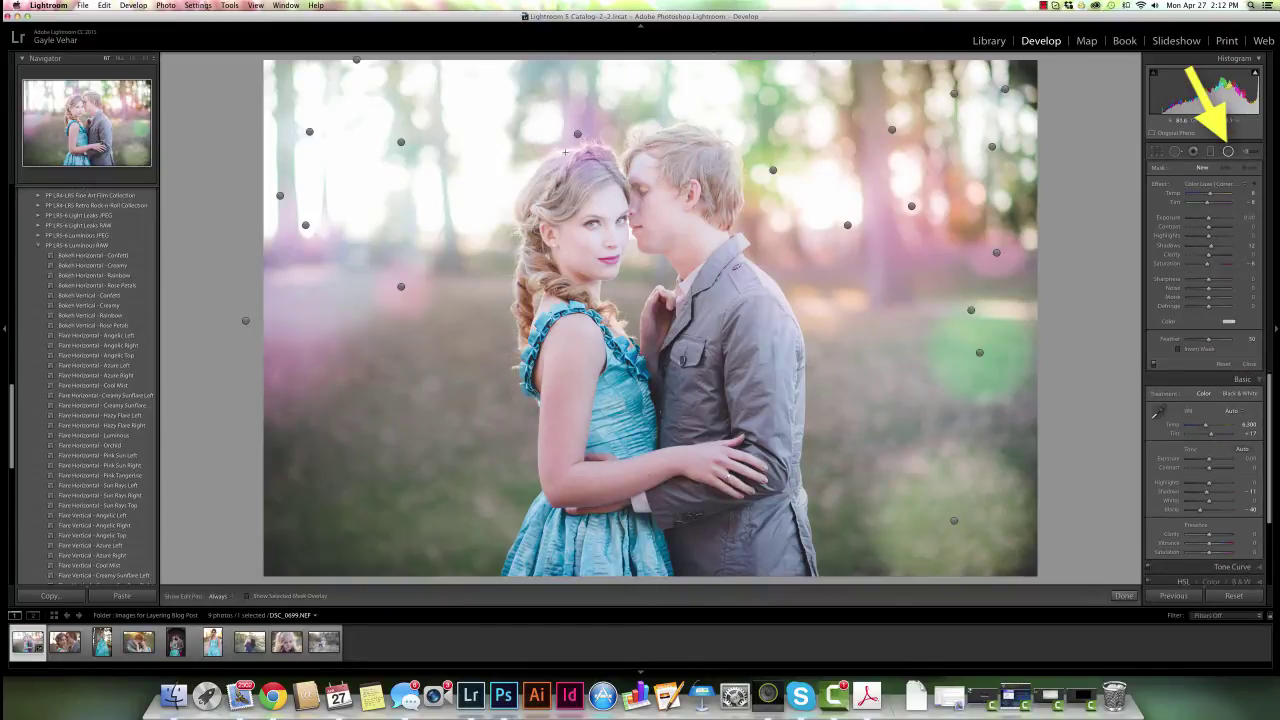
click(578, 134)
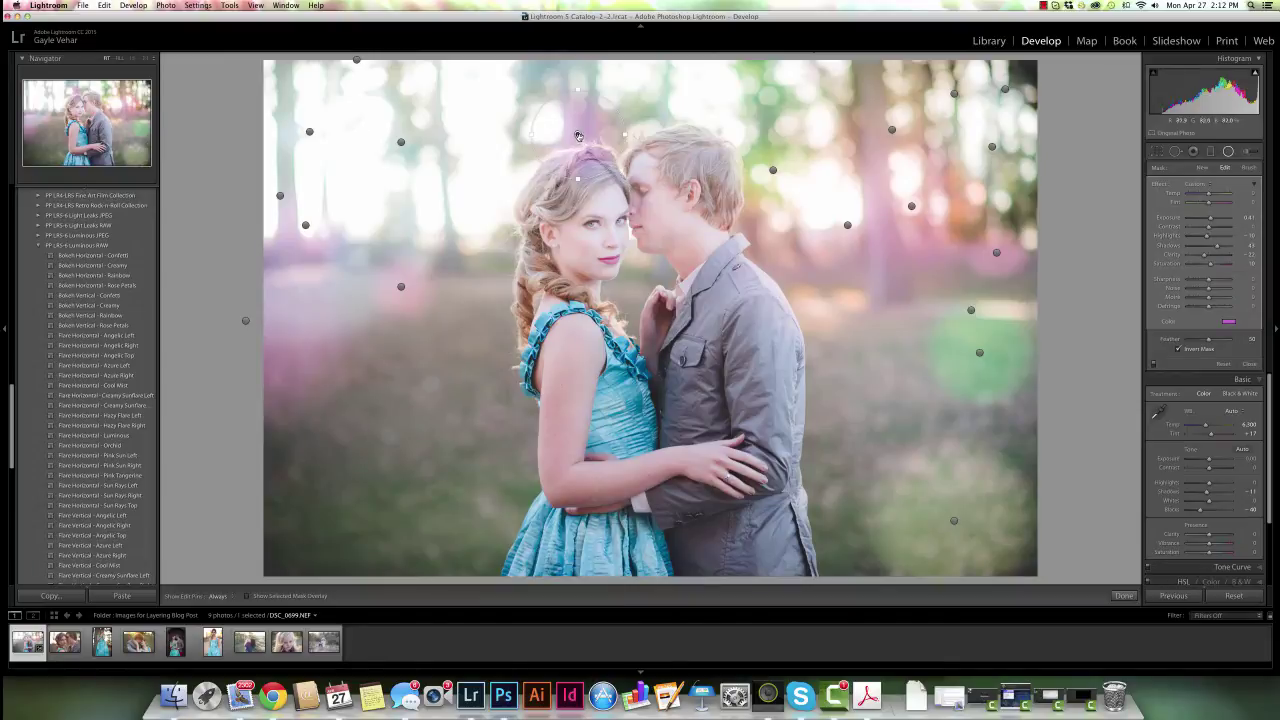
mouse_move(577, 135)
drag(577, 138, 552, 116)
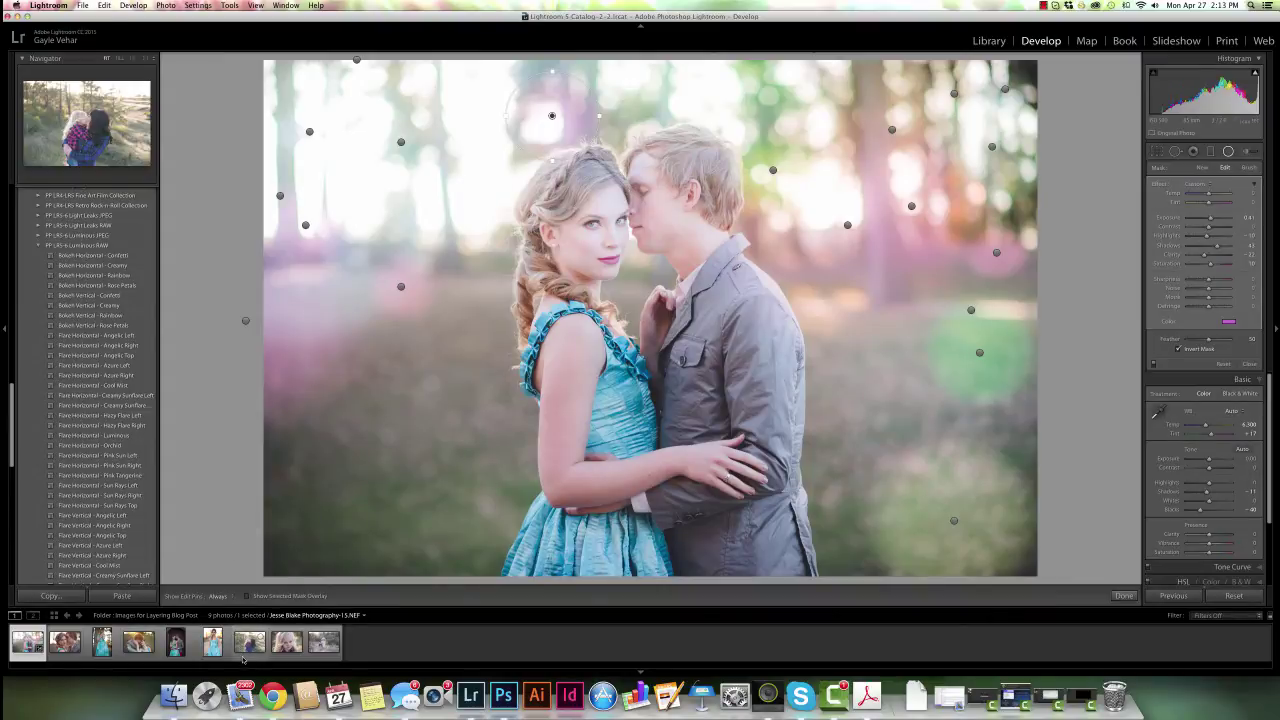
Open the photo of the blonde woman seated in the grass and apply the All in One | Buttercup preset.
click(313, 652)
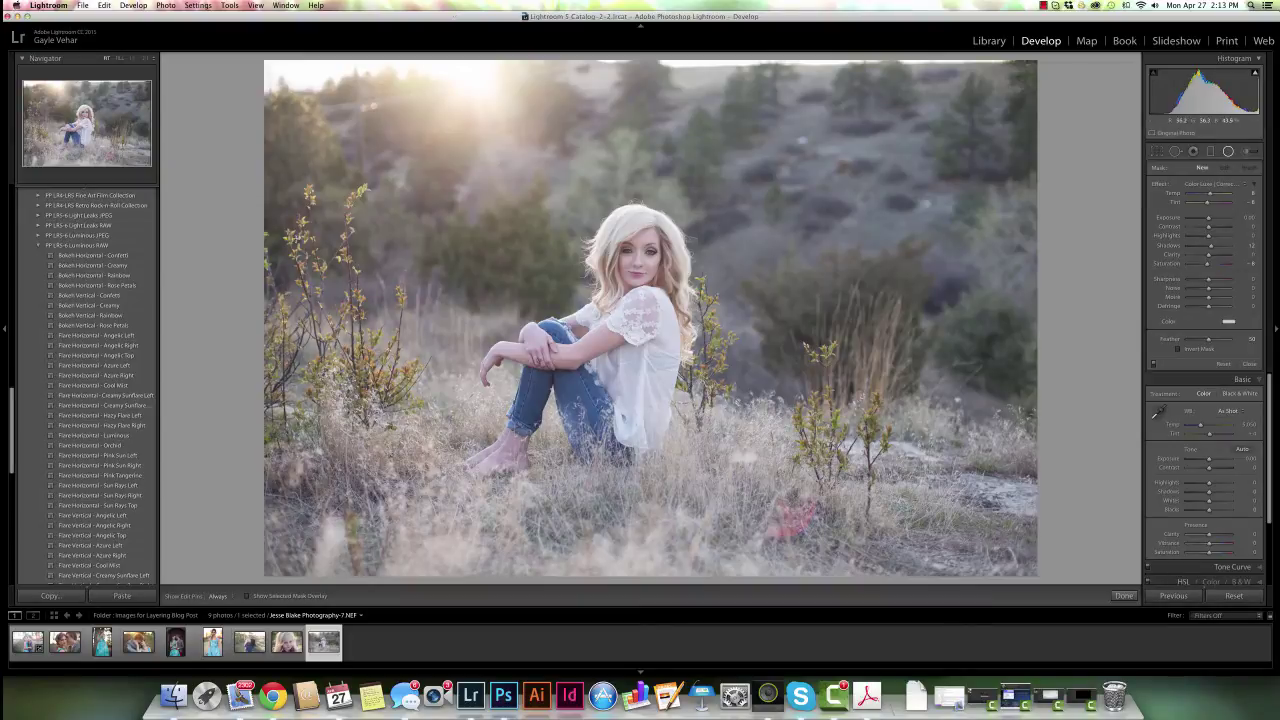
scroll(129, 260, up, 10)
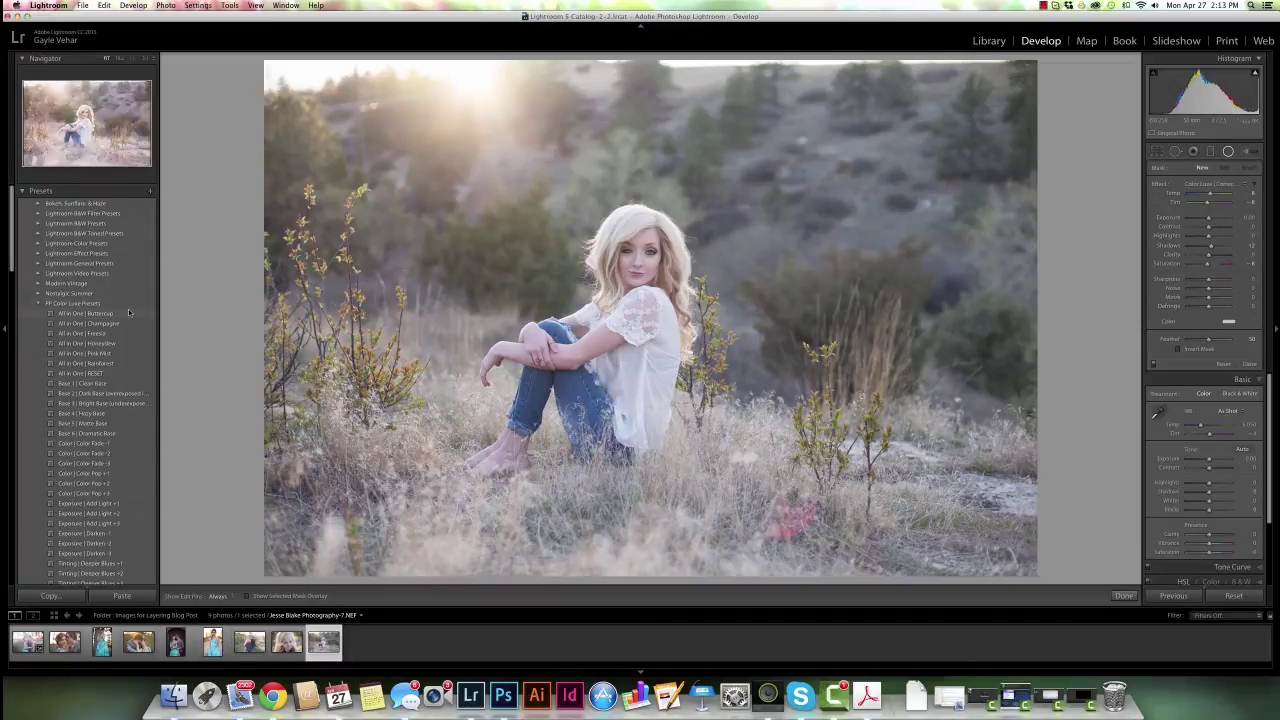
click(132, 314)
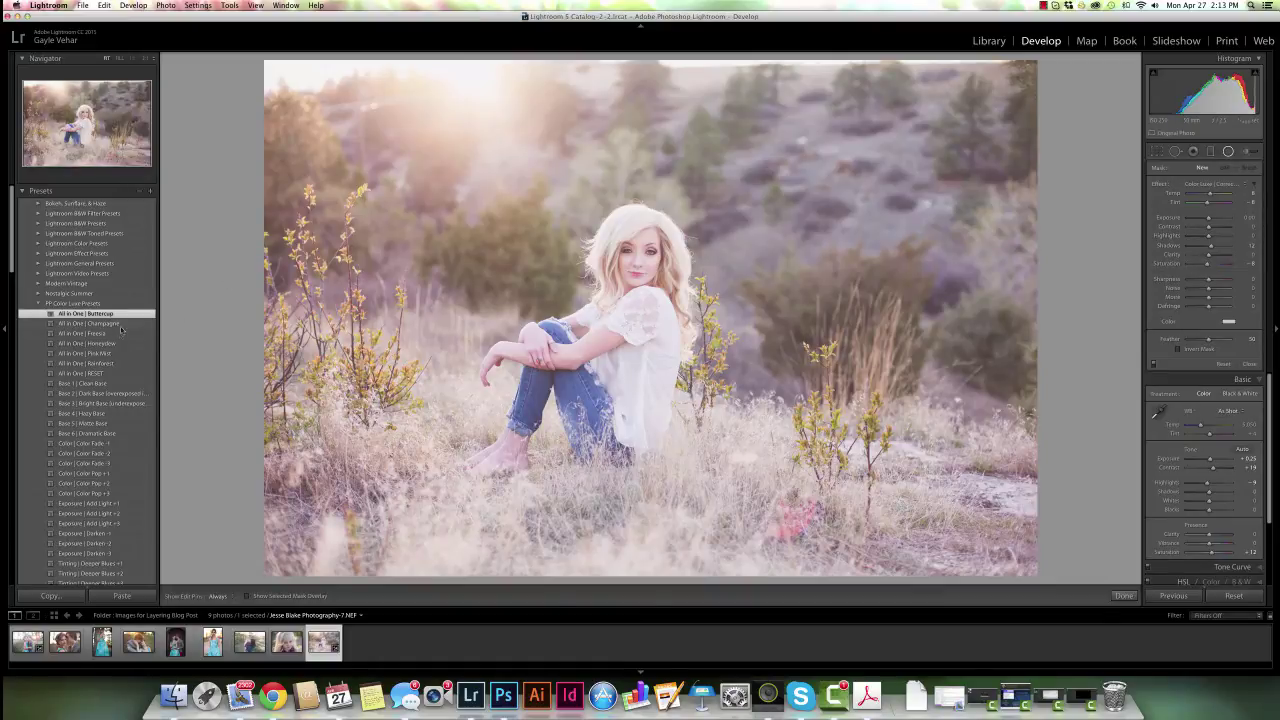
Layer the Flare Horizontal - Sun Rays Top preset on the seated woman's photo and set Exposure to -0.25.
scroll(130, 332, down, 10)
scroll(130, 332, down, 5)
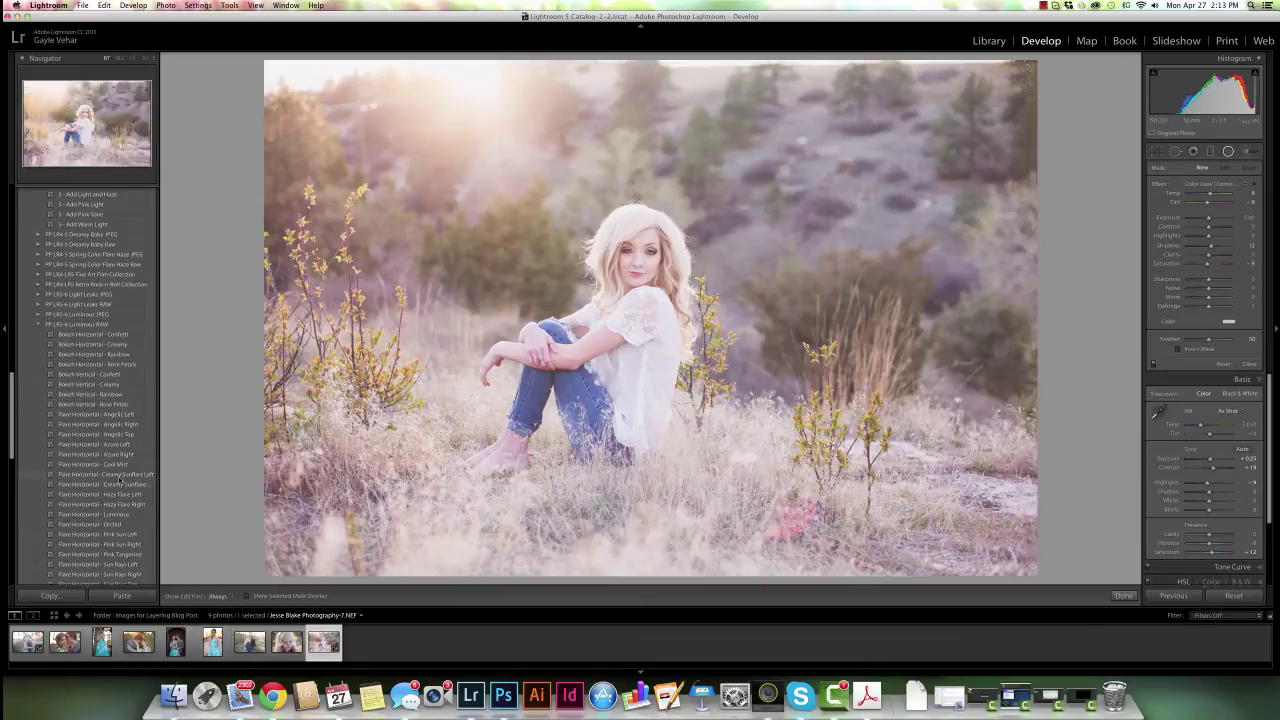
scroll(120, 484, down, 3)
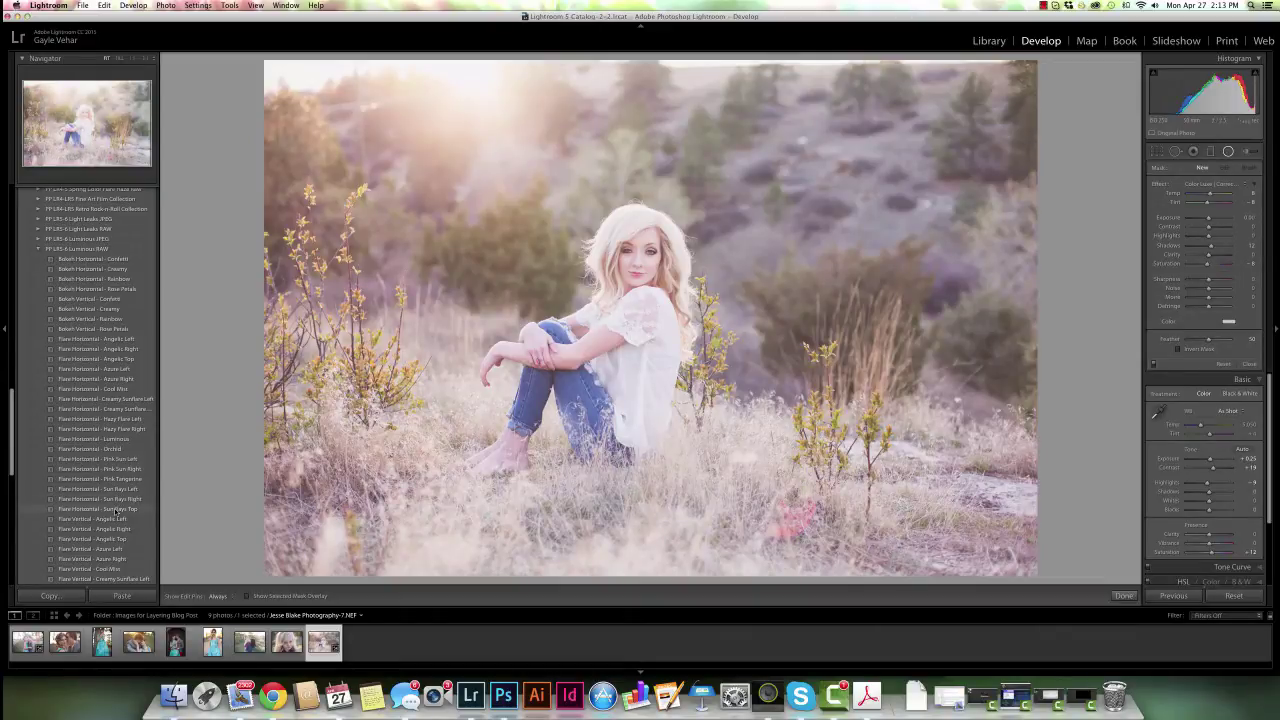
click(115, 510)
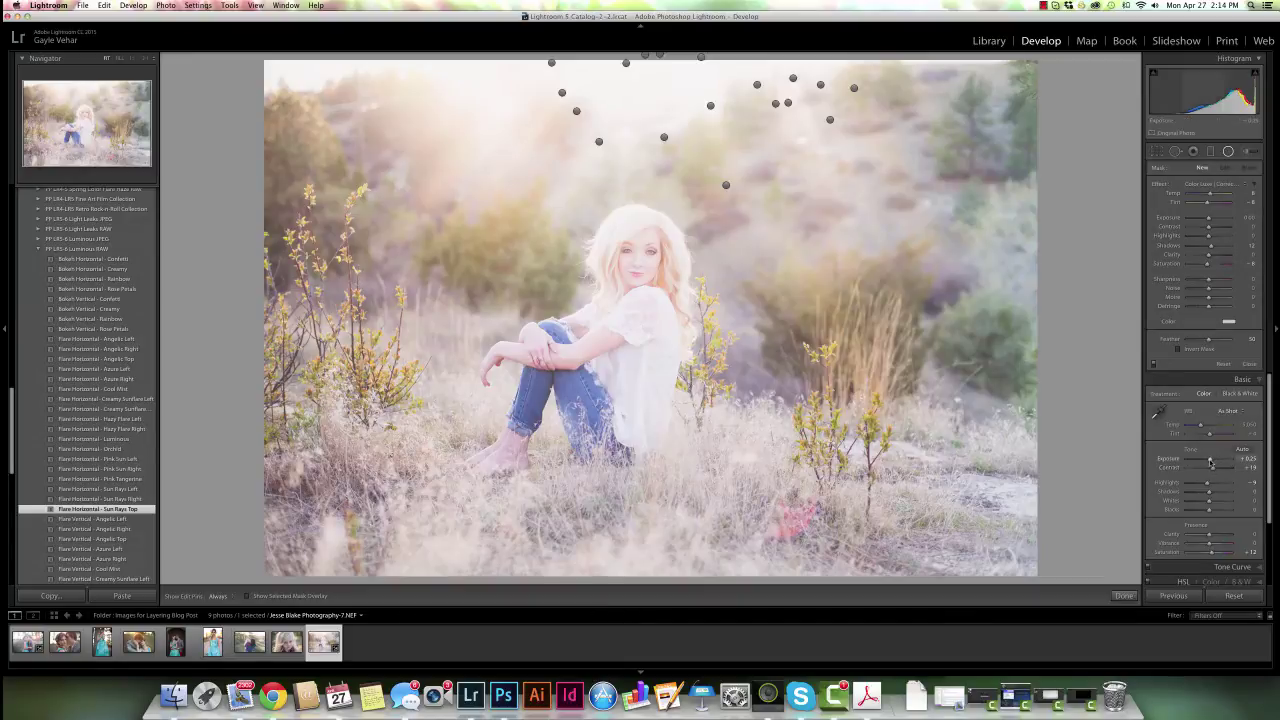
drag(1211, 460, 1209, 460)
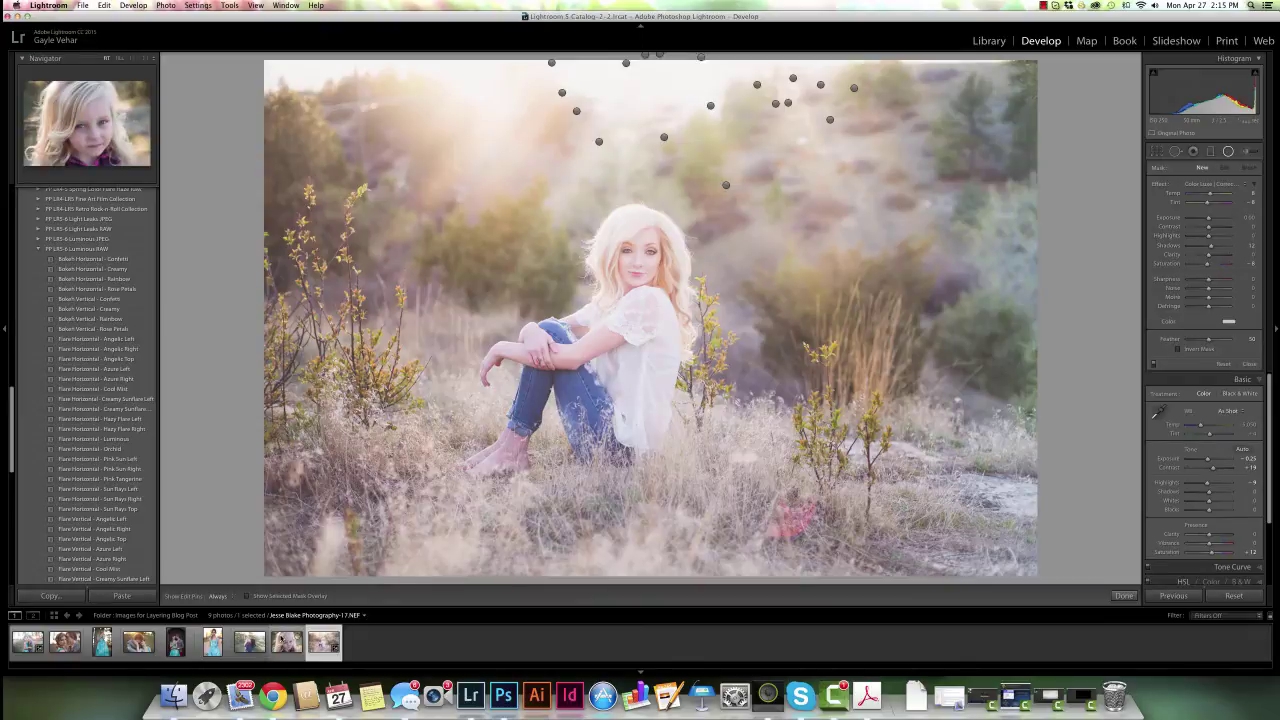
Open the close-up portrait of the blonde girl and apply the A Quick Clean and Center Light presets.
click(285, 640)
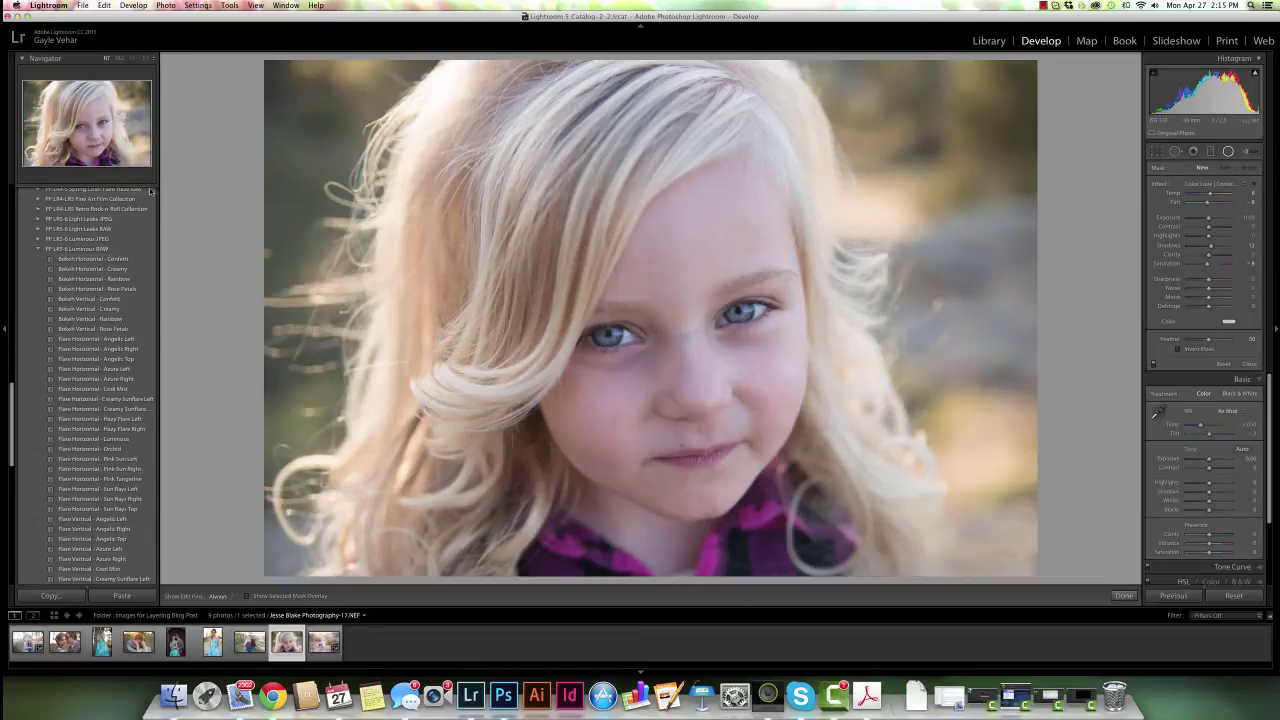
scroll(138, 212, up, 5)
scroll(133, 215, up, 8)
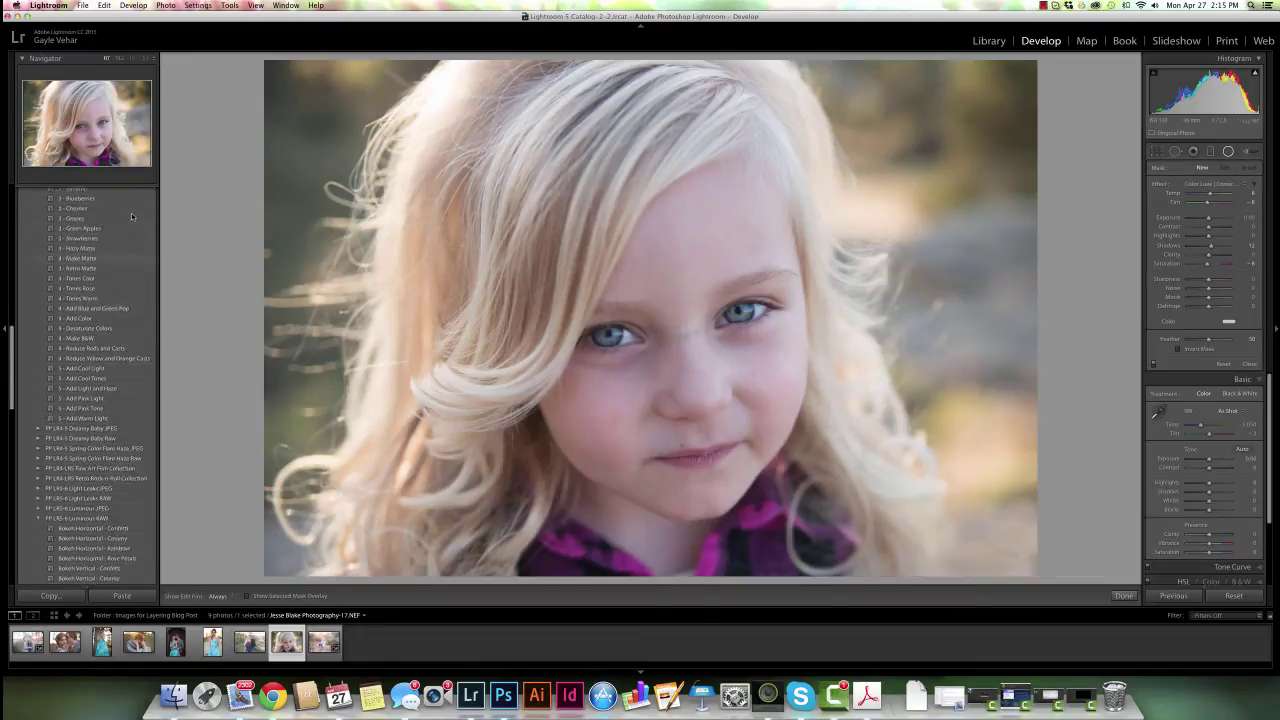
scroll(125, 222, up, 1)
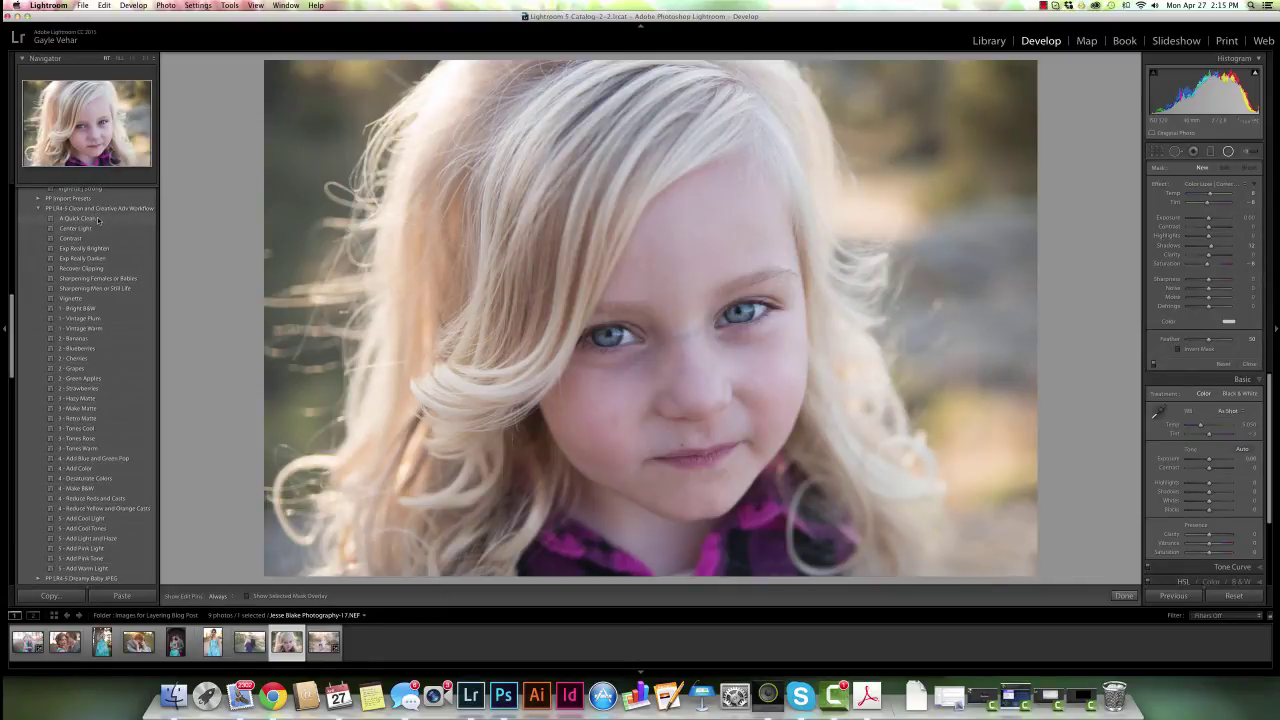
click(98, 219)
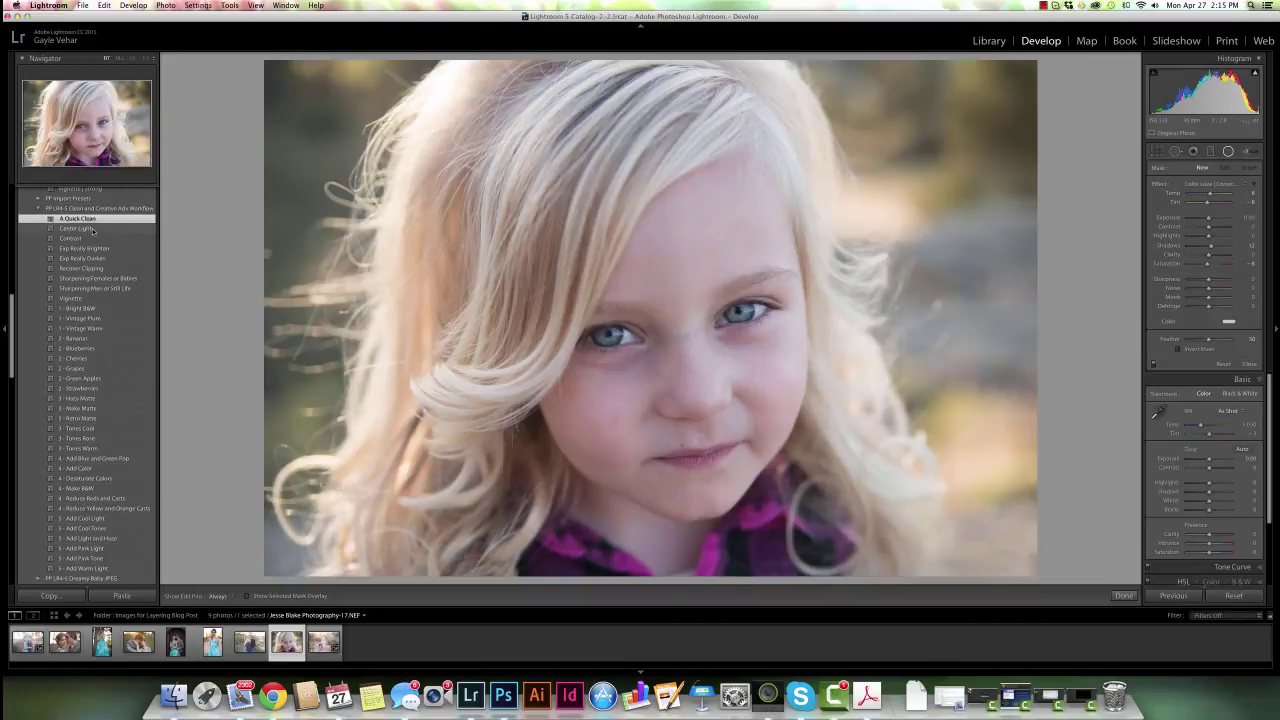
click(95, 230)
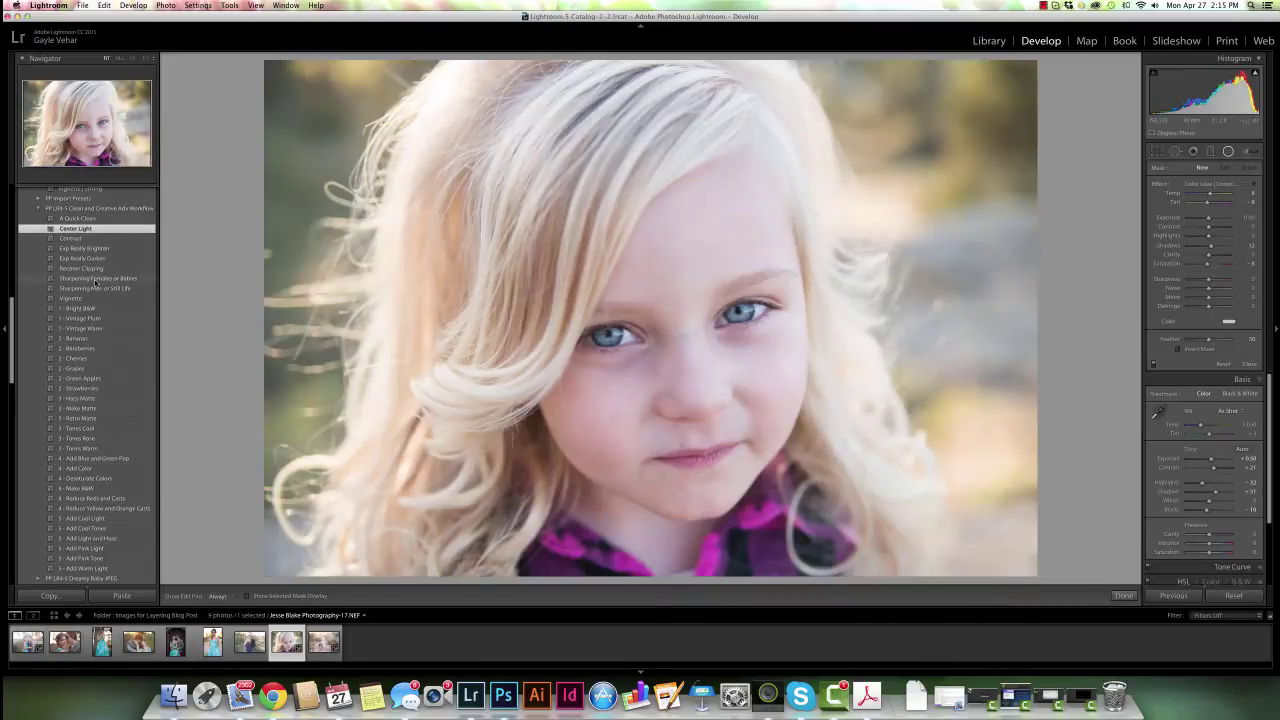
Layer the 3 - Hazy Matte and Flare Horizontal - Orchid presets on the girl's portrait.
click(100, 398)
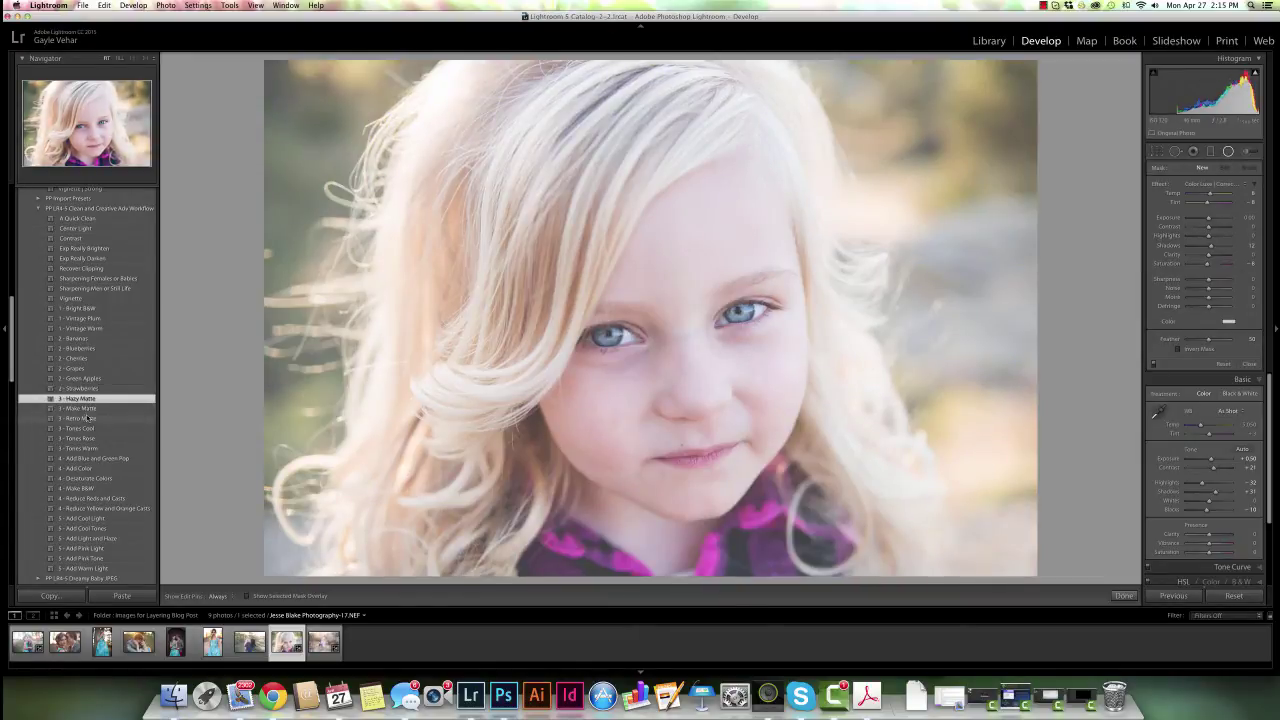
scroll(99, 413, down, 15)
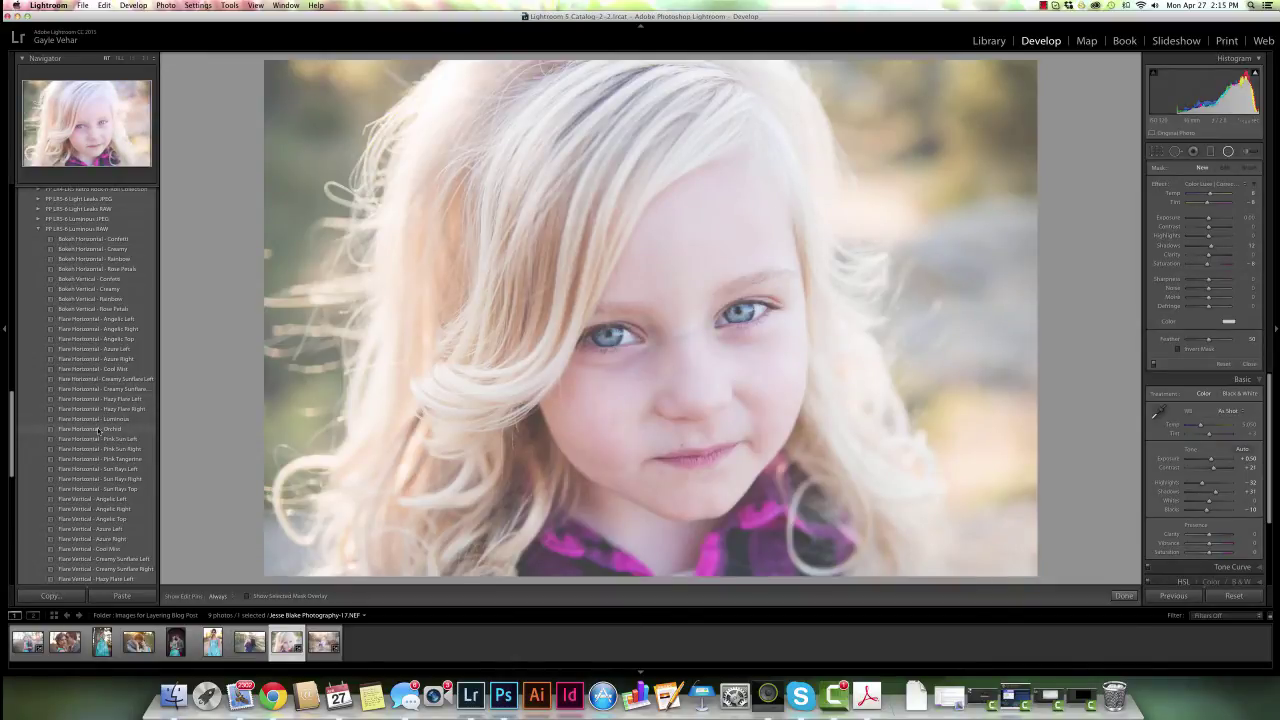
click(97, 429)
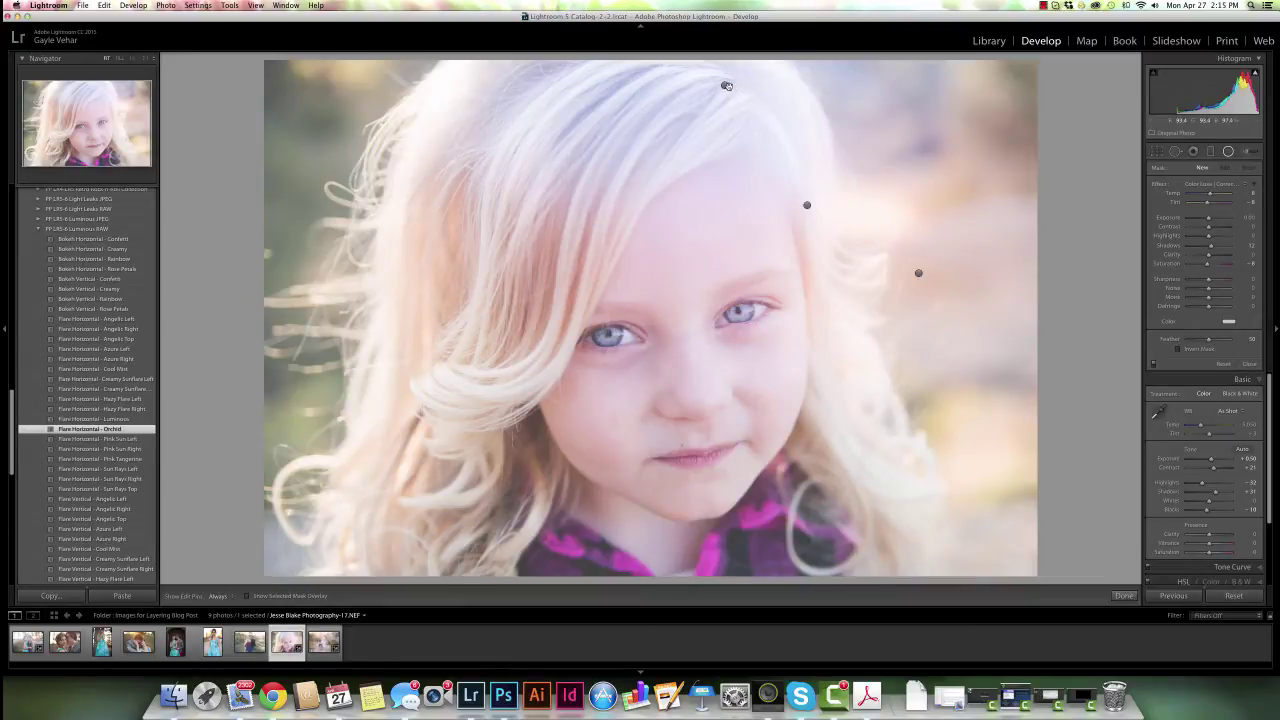
Move the Orchid flare's uppermost radial filter to the left side of the girl's hair and close the Radial Filter tool.
mouse_move(726, 86)
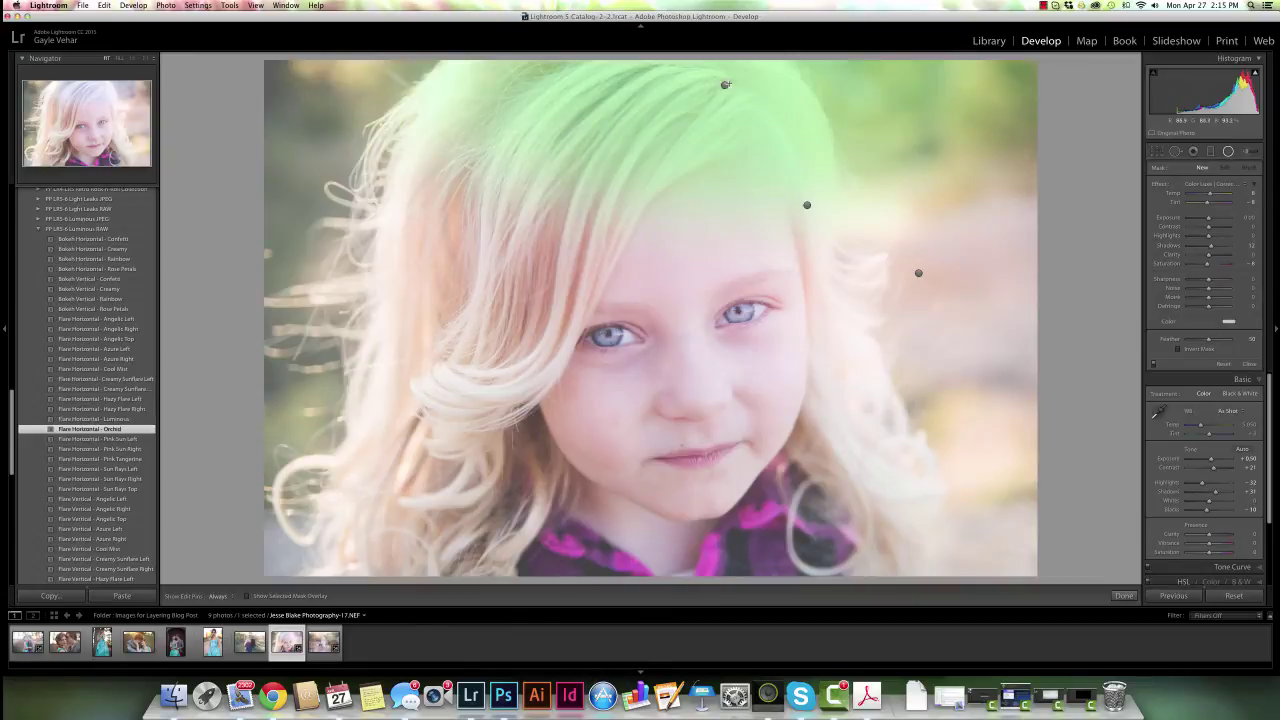
click(725, 86)
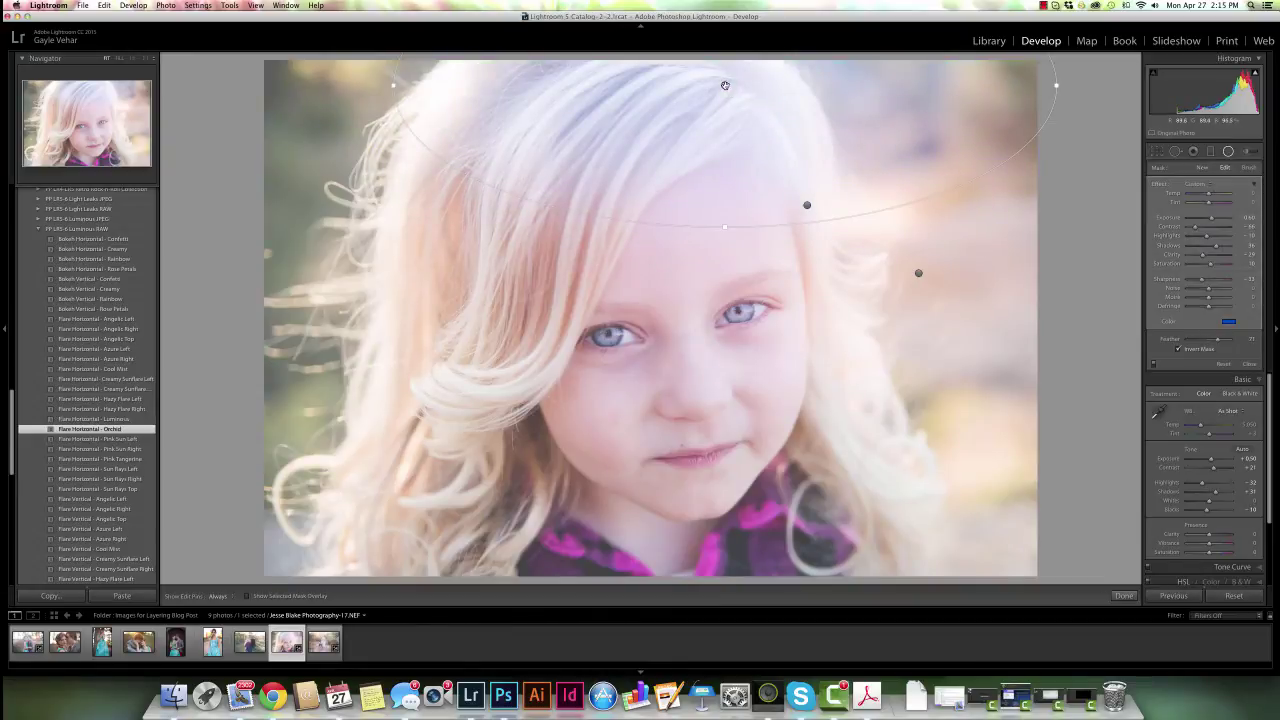
drag(725, 86, 474, 103)
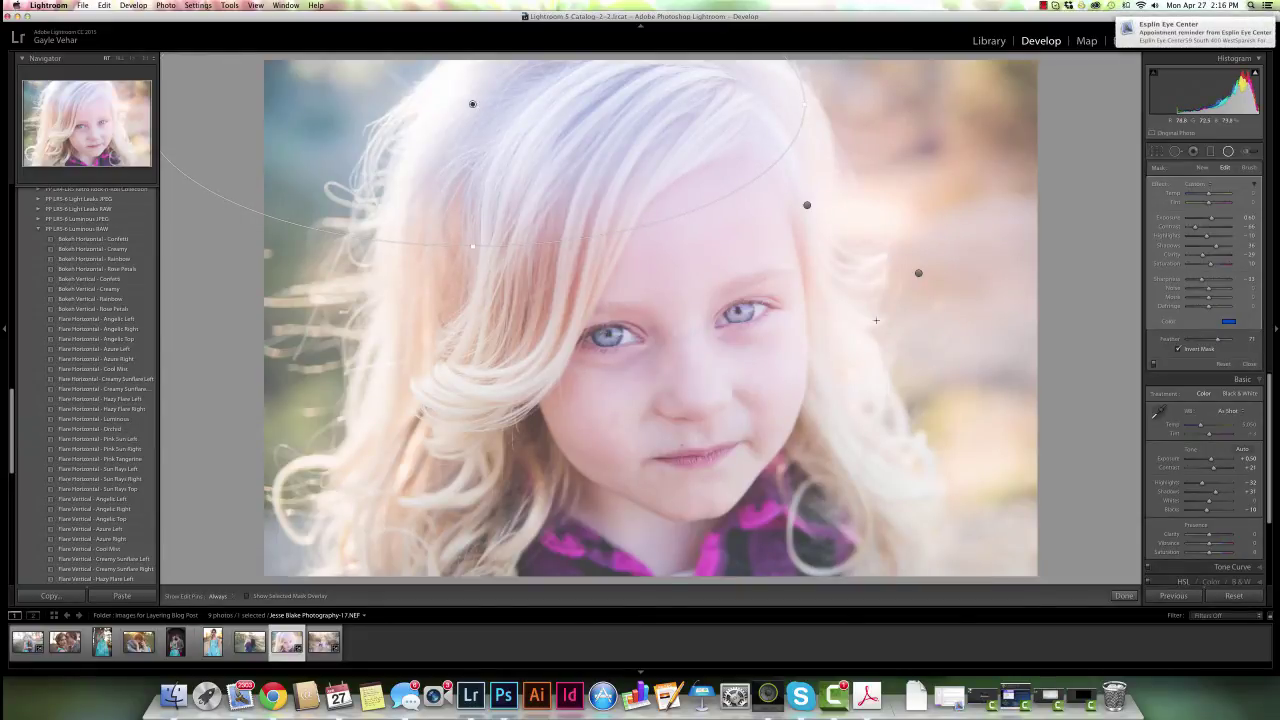
click(1228, 152)
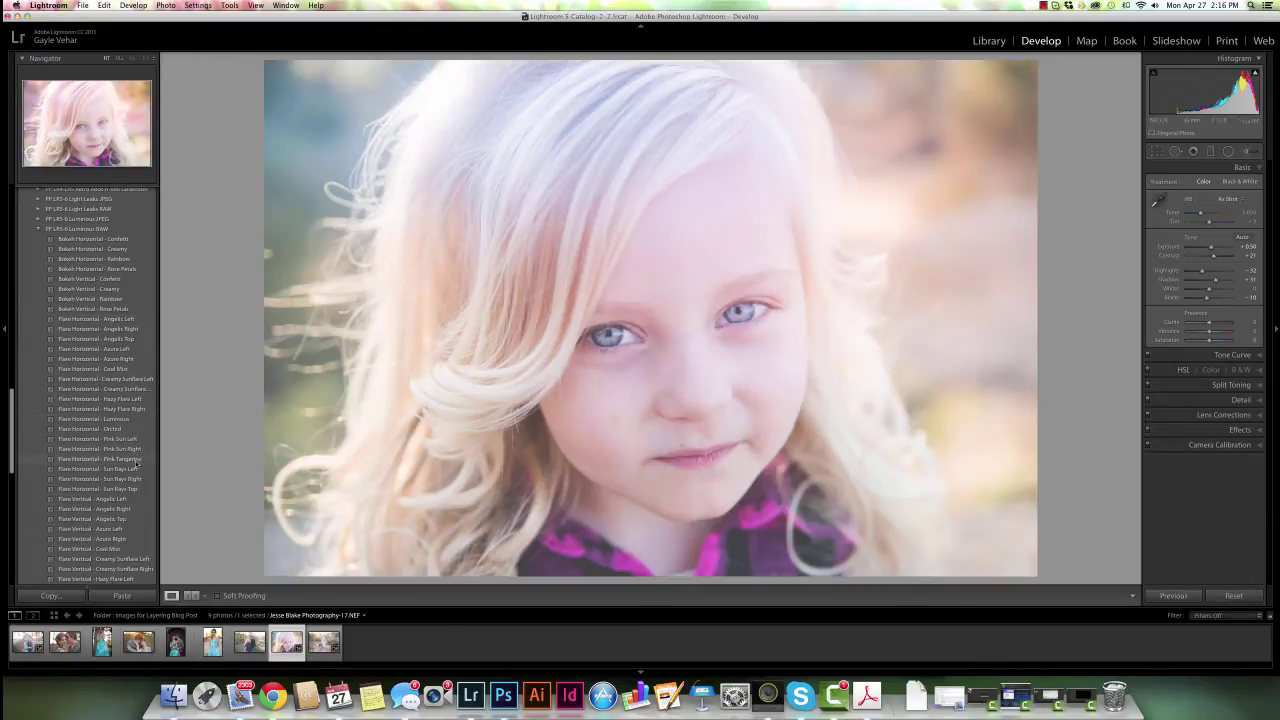
Open the photo of the woman kissing the little girl, apply the Flare Horizontal - Sun Rays Top preset and display its radial filters.
click(246, 632)
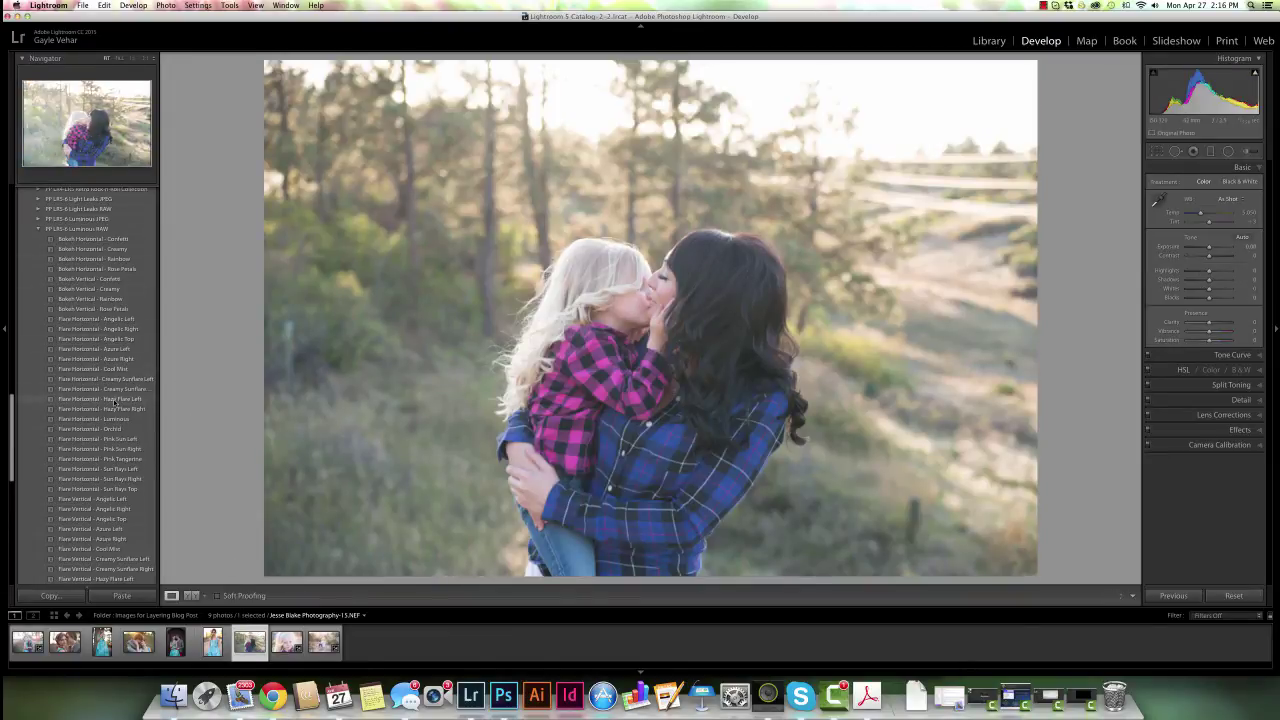
click(119, 489)
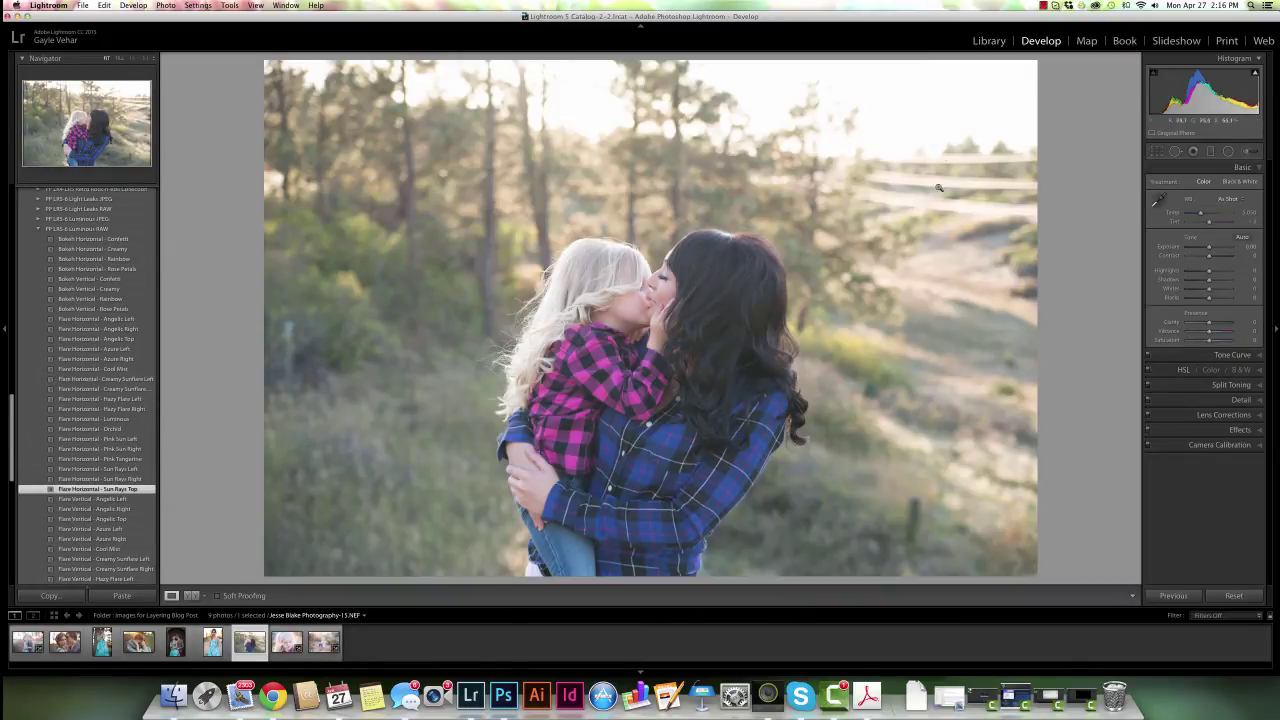
click(1228, 151)
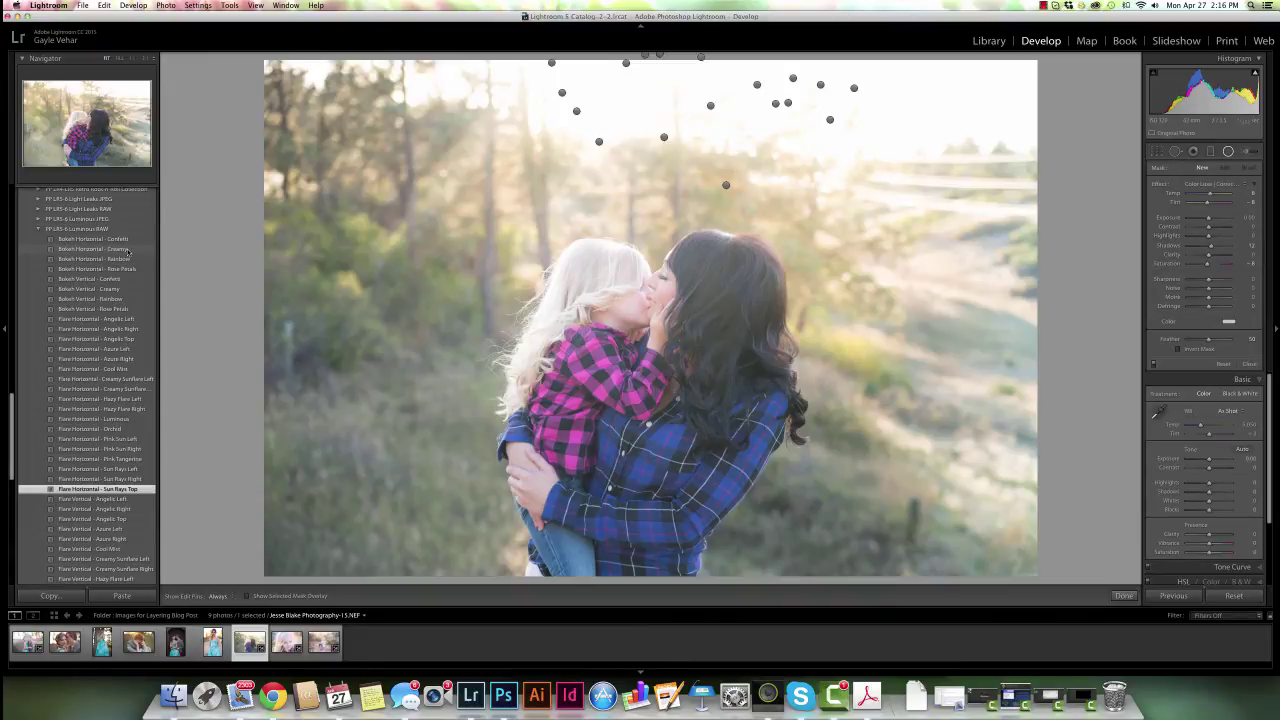
Apply the Bokeh Horizontal - Creamy preset and layer the Haze Horizontal - Golden Glow preset over it.
click(128, 252)
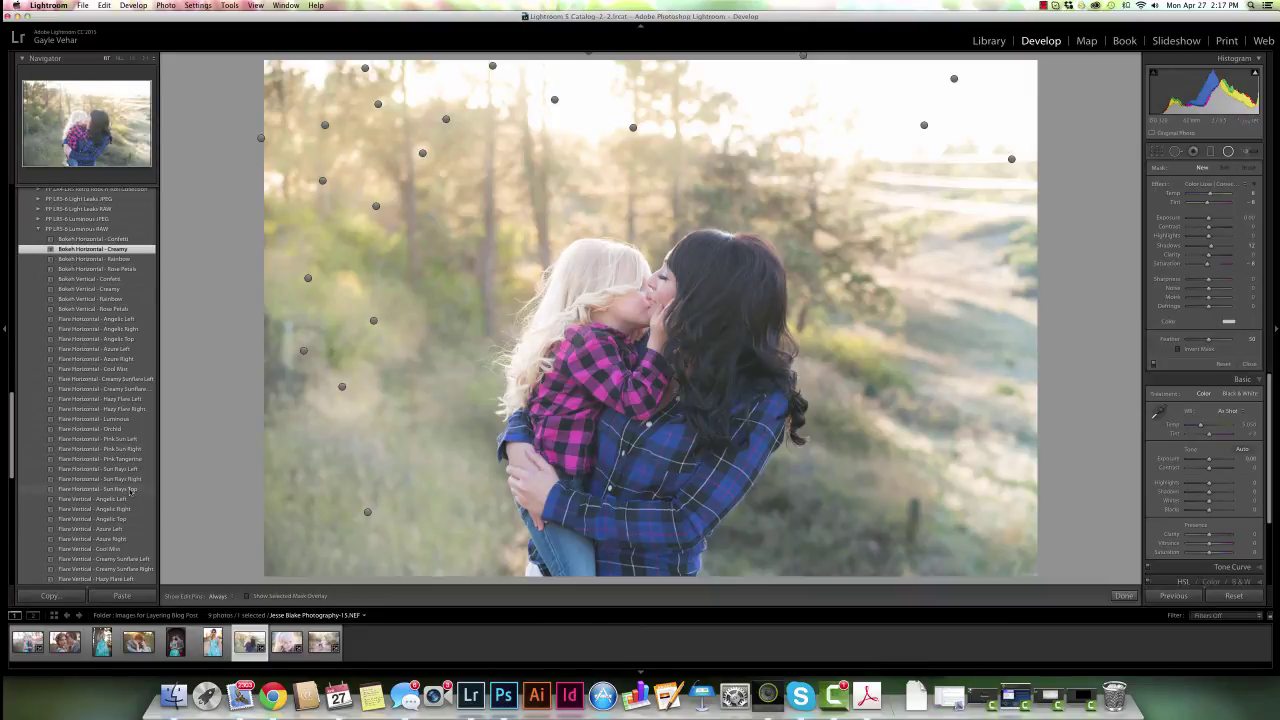
scroll(110, 496, down, 3)
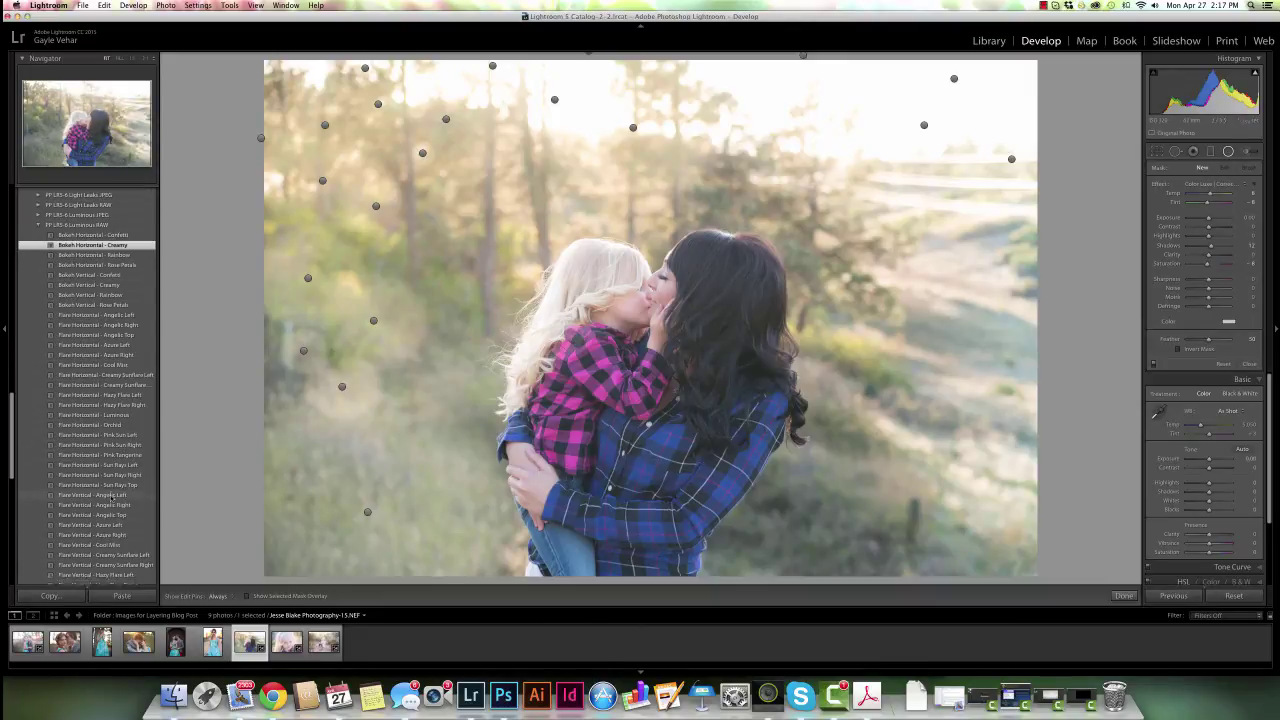
scroll(110, 496, down, 3)
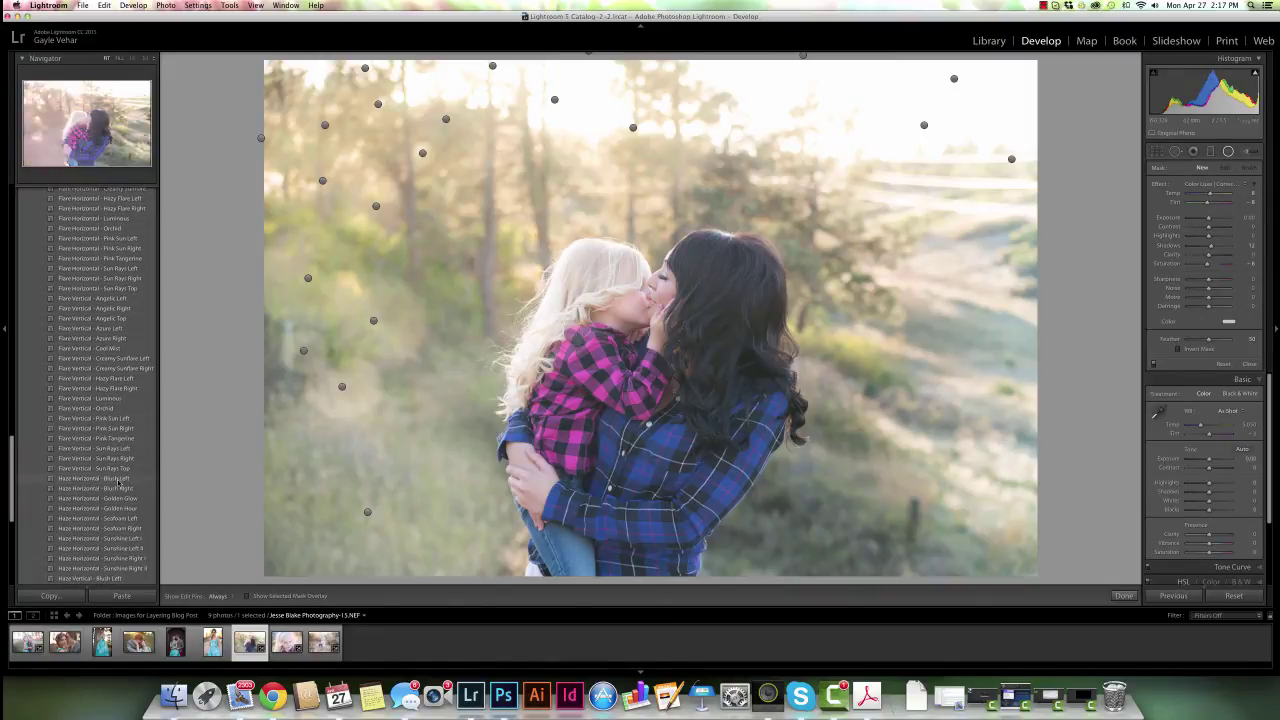
scroll(120, 490, down, 1)
scroll(120, 488, down, 1)
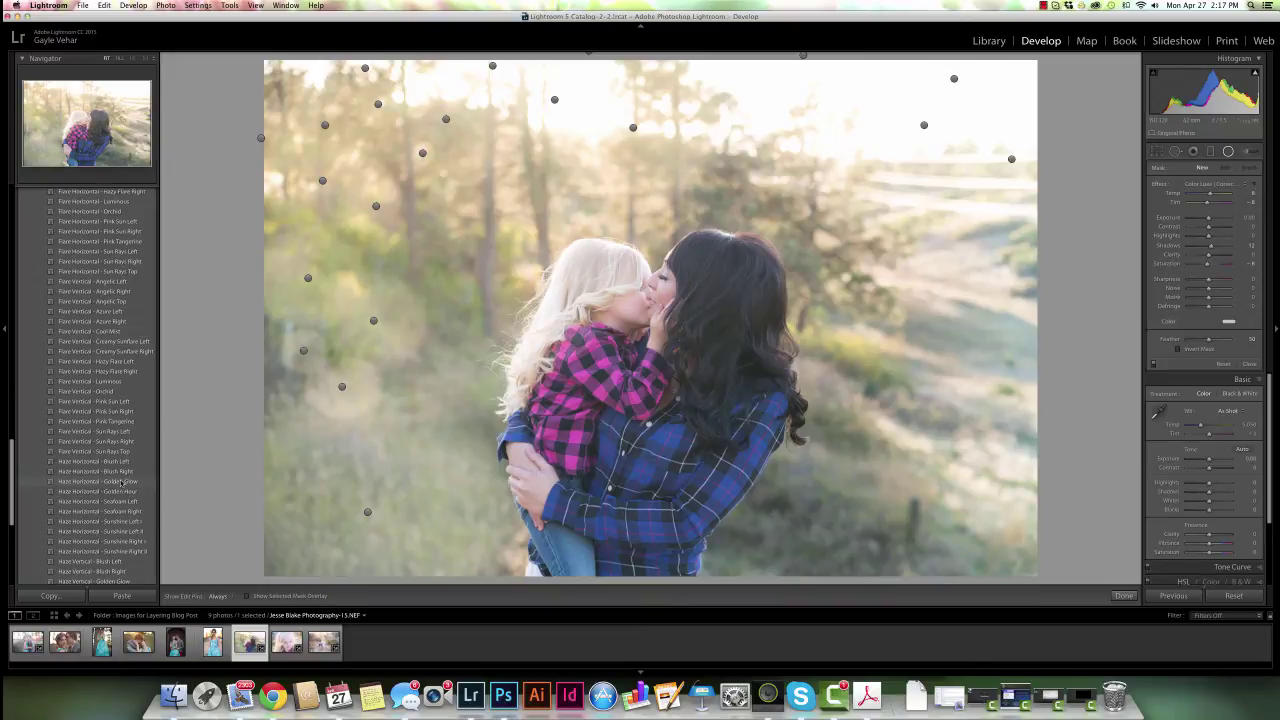
click(121, 482)
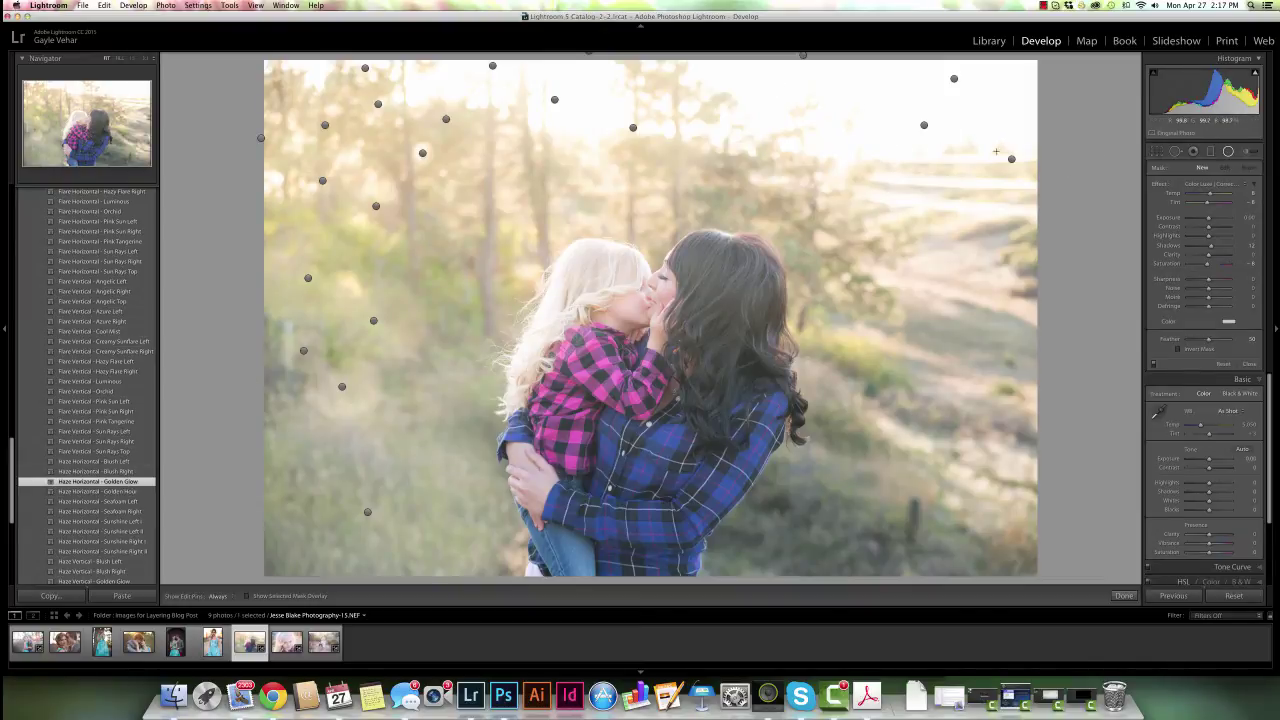
Select the Golden Glow haze's graduated filter at the middle of the photo and show its mask overlay.
click(1210, 152)
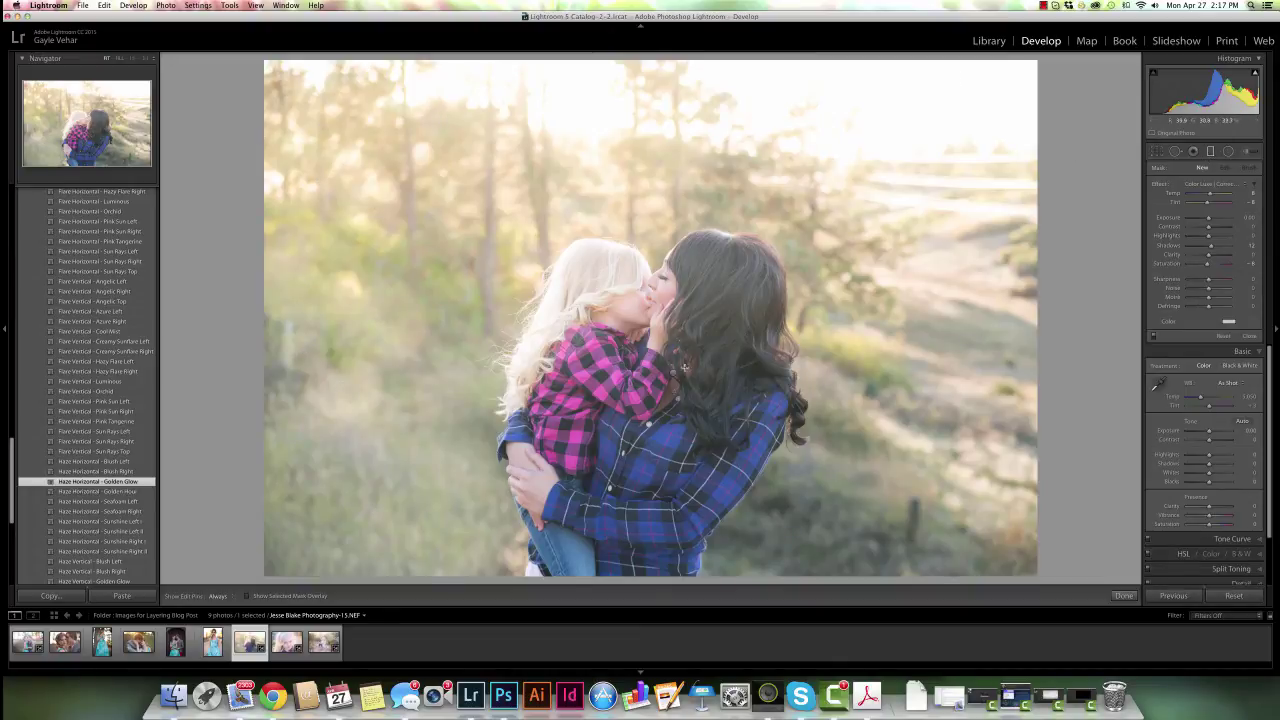
drag(675, 371, 674, 372)
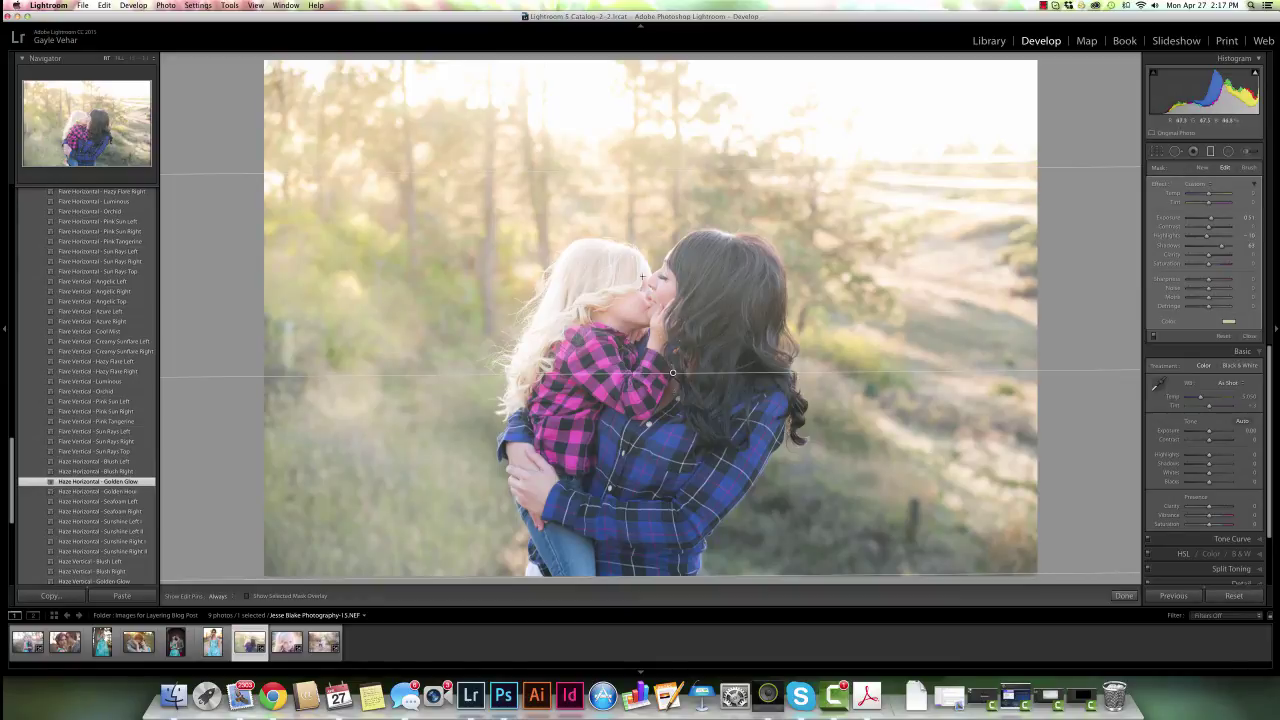
click(247, 596)
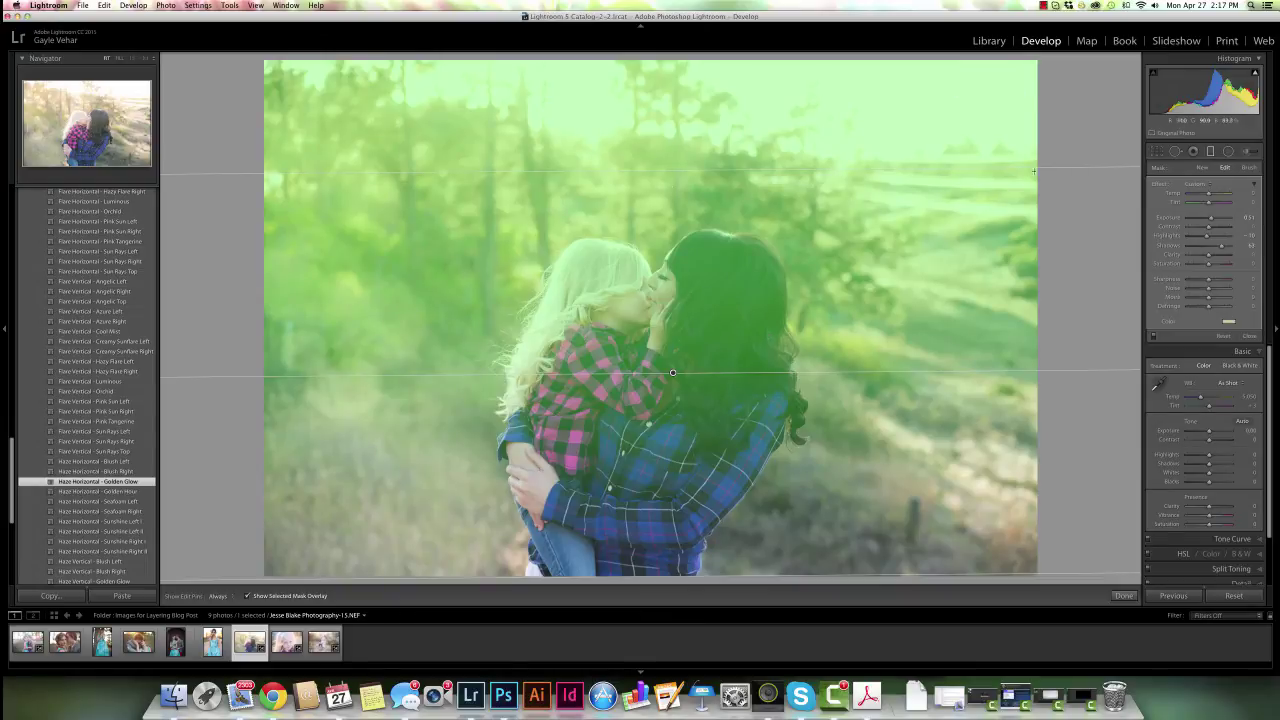
Erase the haze's graduated filter mask from the faces with the filter brush, hiding the filter pin while brushing, and close the Graduated Filter tool.
click(1250, 168)
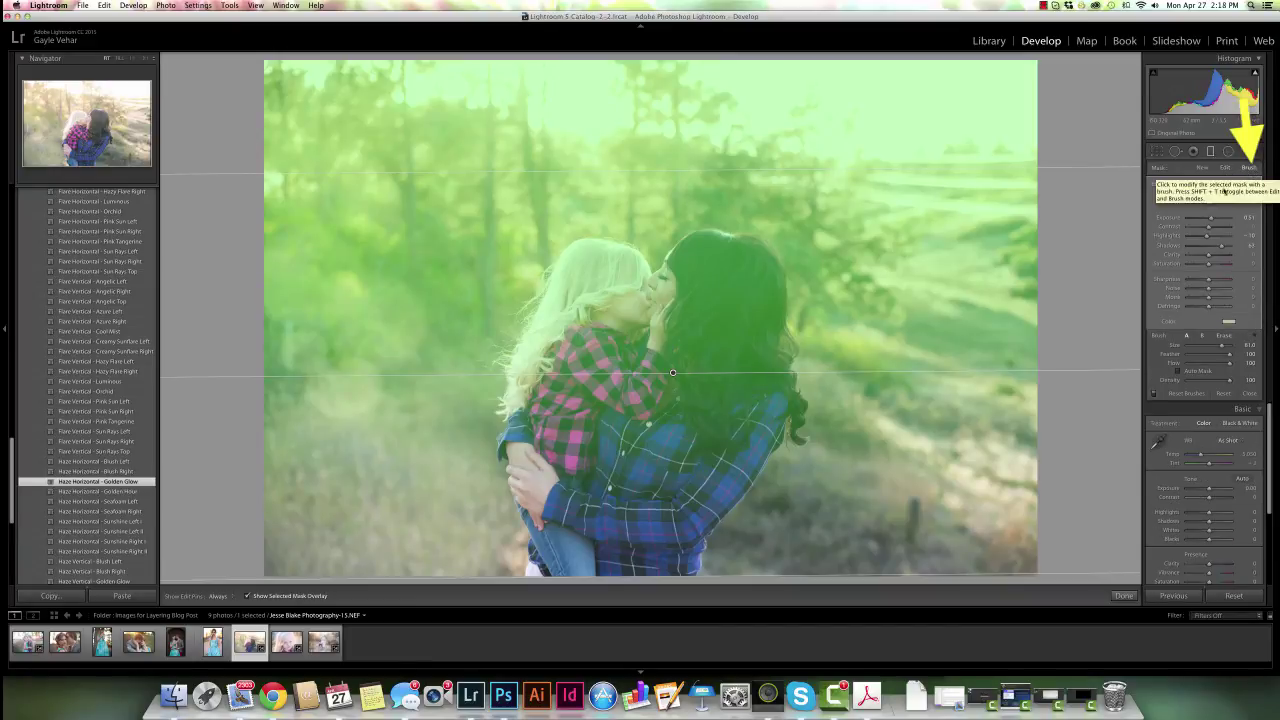
click(1224, 336)
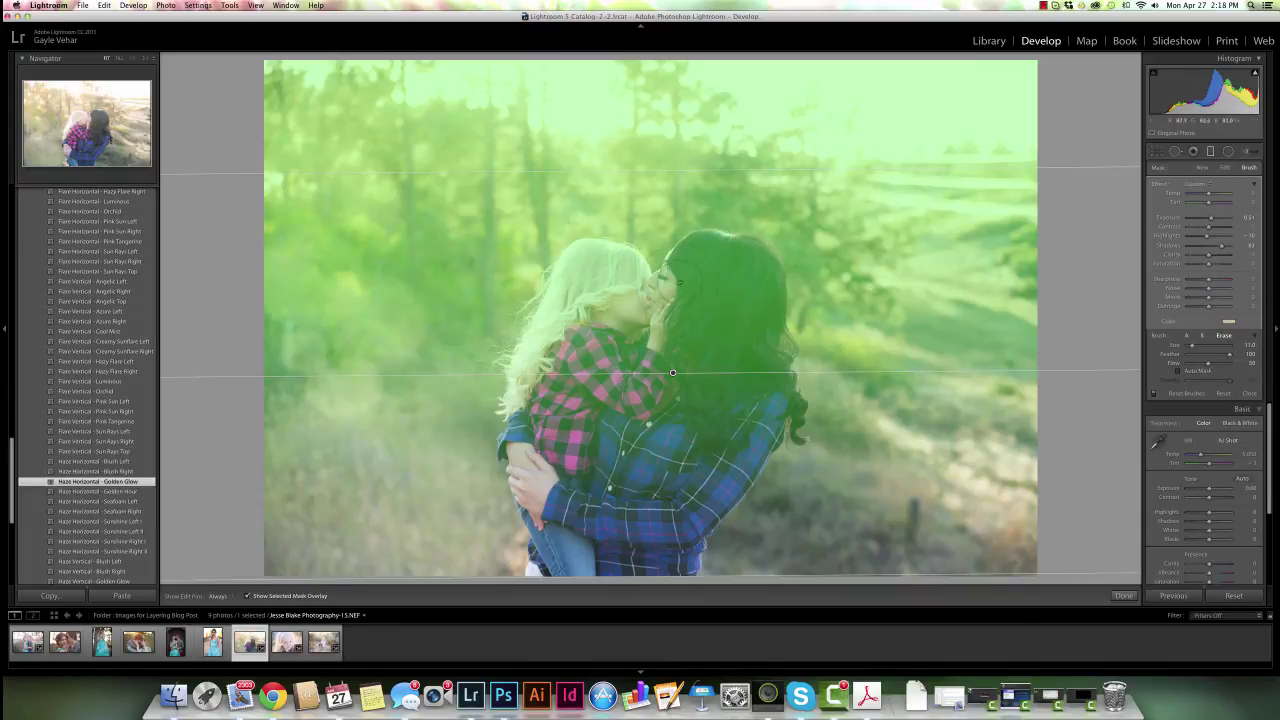
key(h)
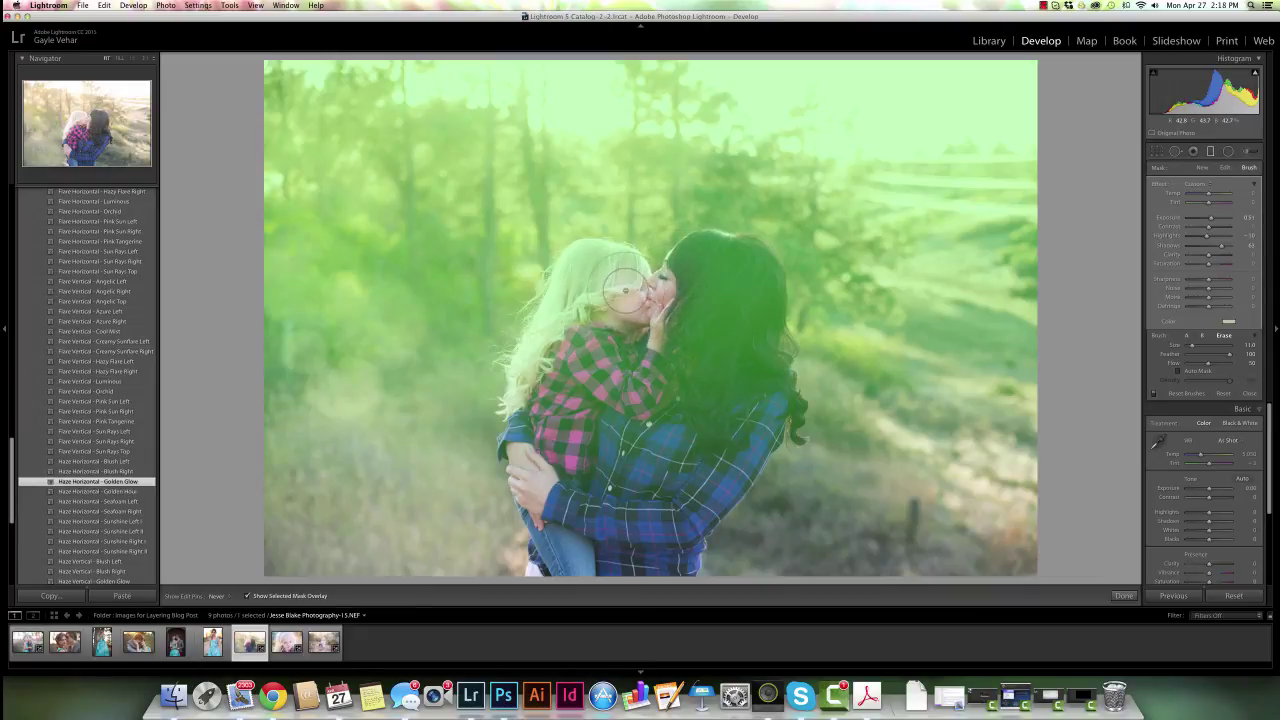
key(h)
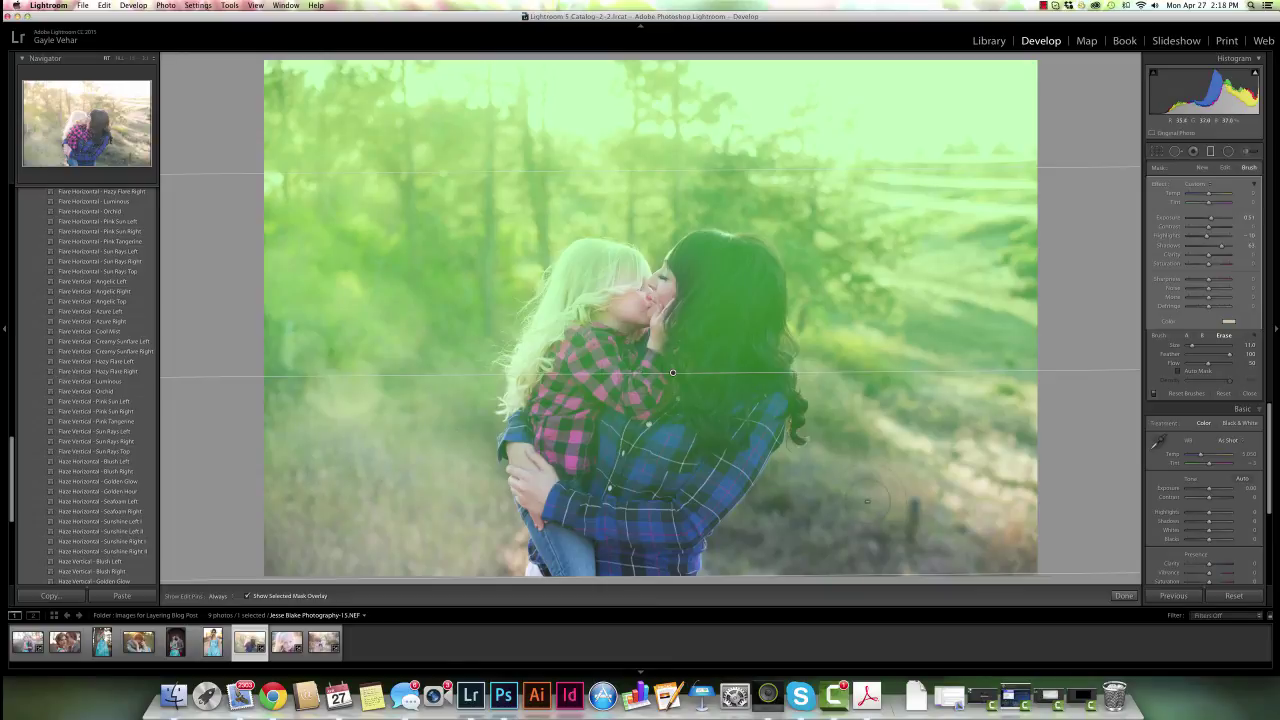
click(1124, 596)
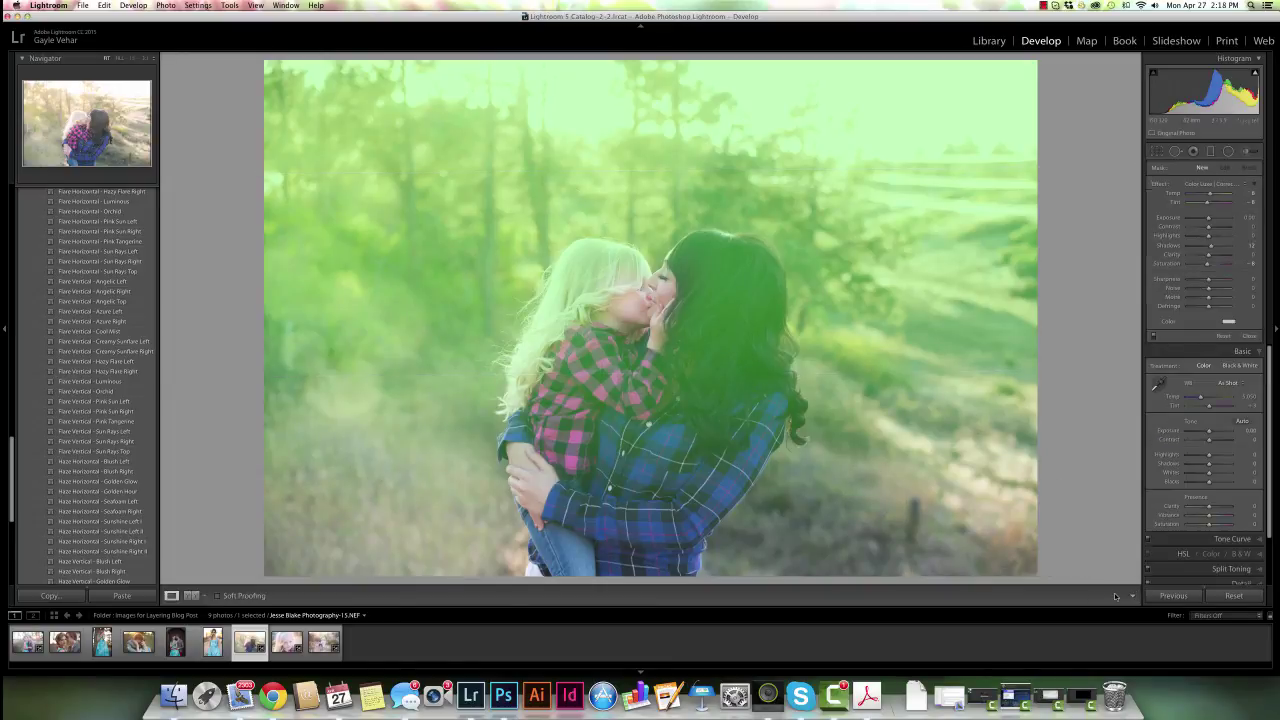